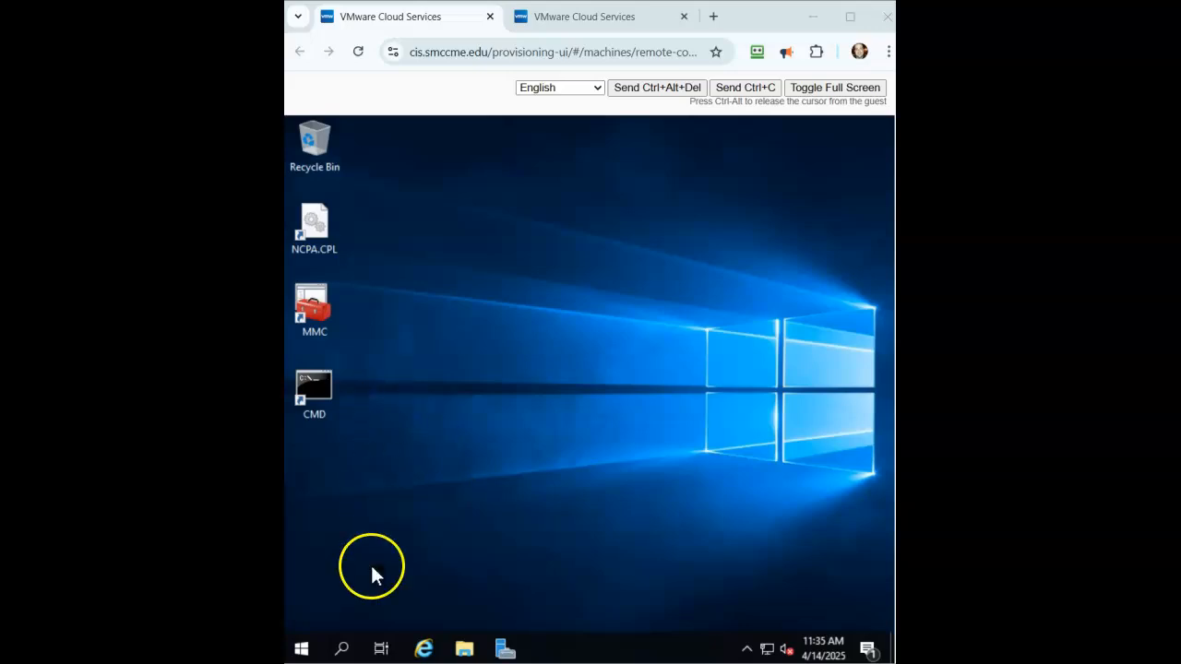
# - Open Server Manager's Local Server page showing computer name CMIT220R1-5785
pyautogui.click(505, 650)
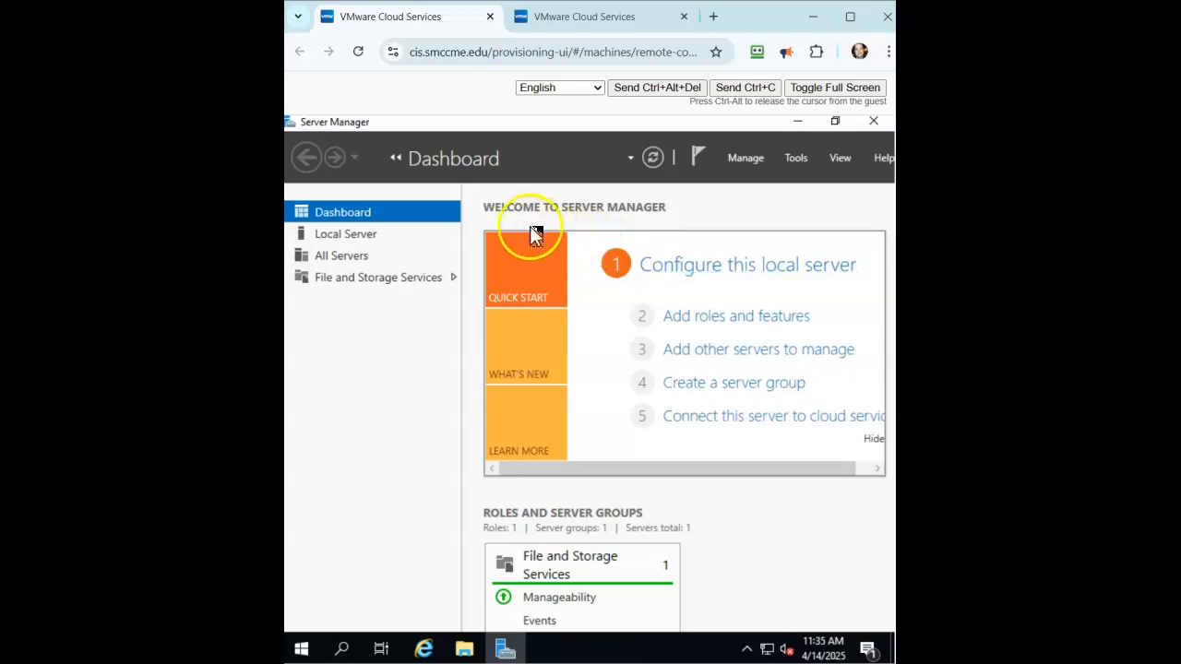
pyautogui.click(365, 236)
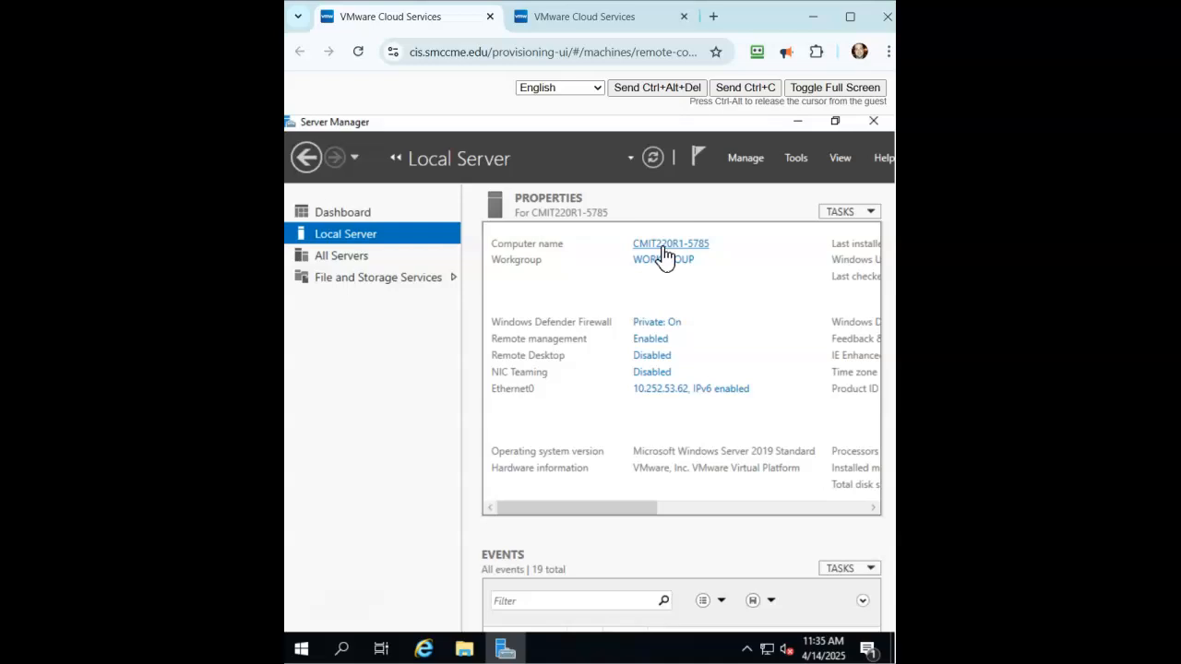
# - Change the computer name to Server1JC in System Properties and choose to restart later
pyautogui.click(665, 251)
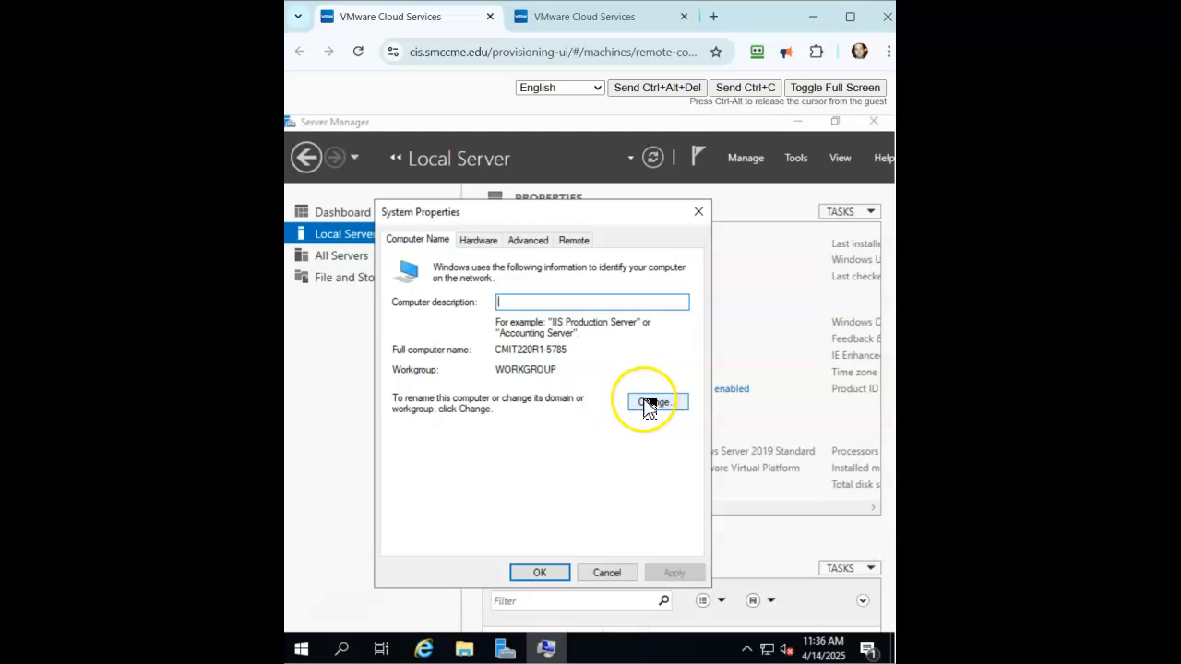
pyautogui.click(648, 403)
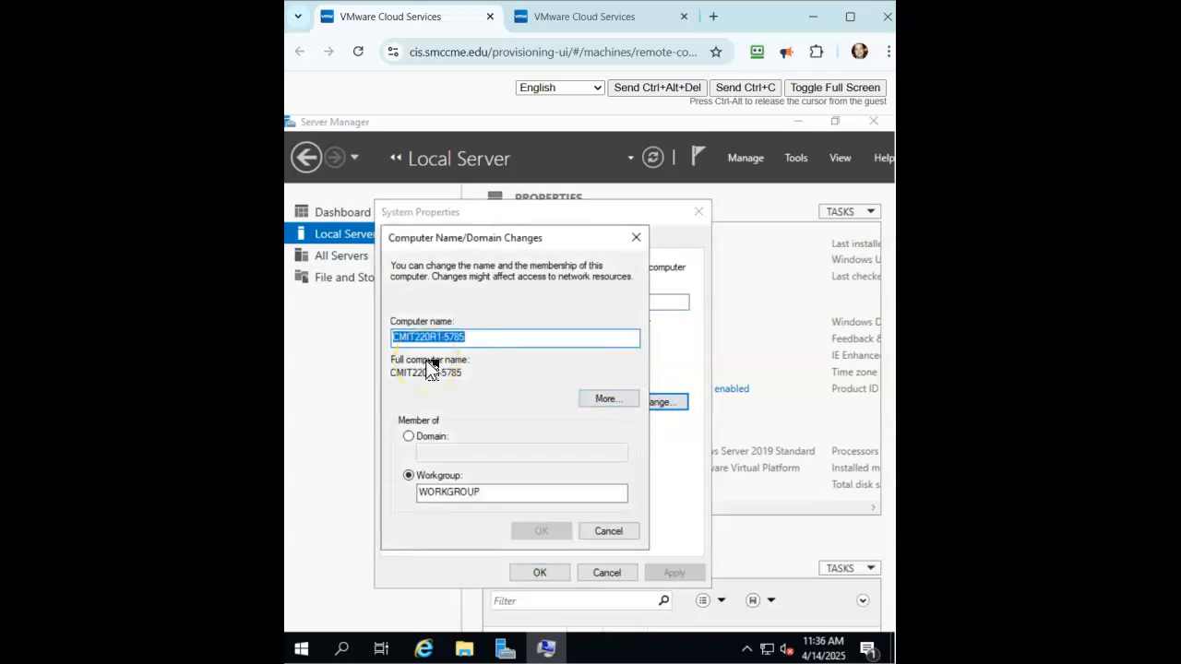
pyautogui.write('Ser')
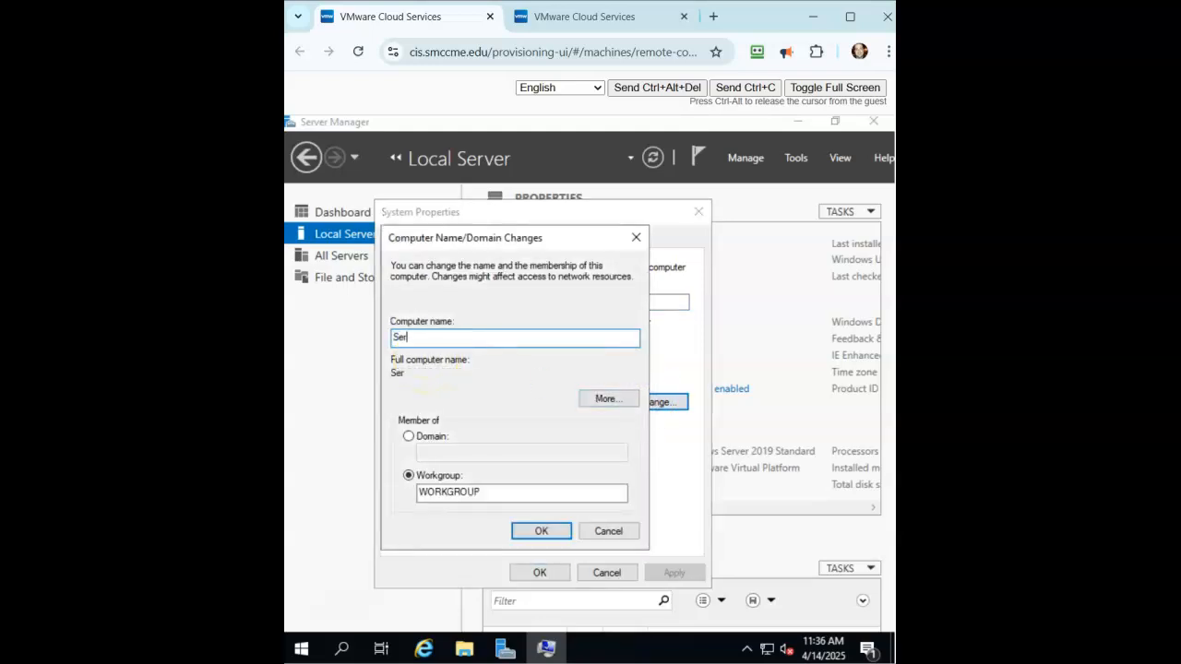
pyautogui.write('ver1JC')
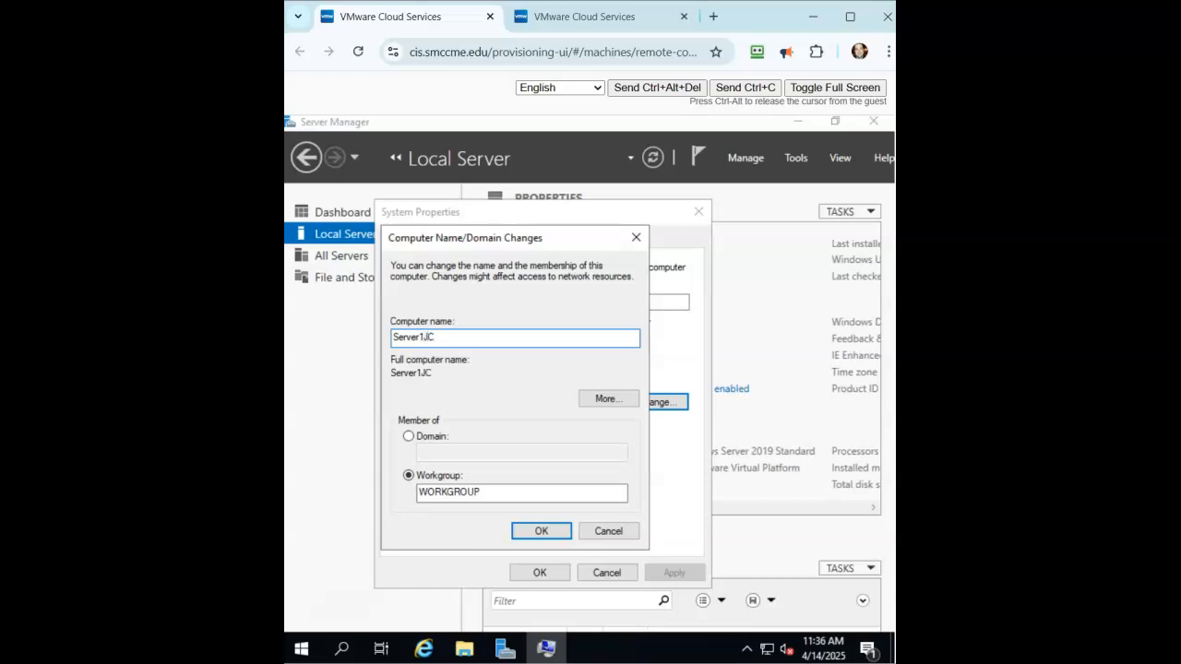
pyautogui.click(543, 533)
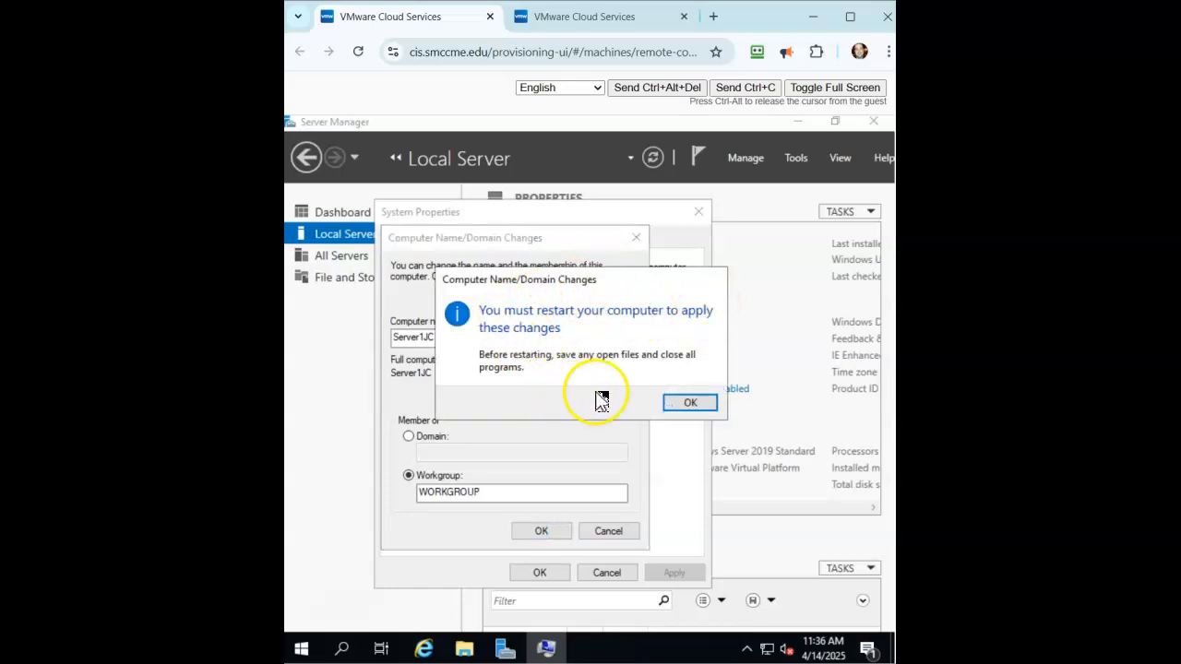
pyautogui.click(684, 406)
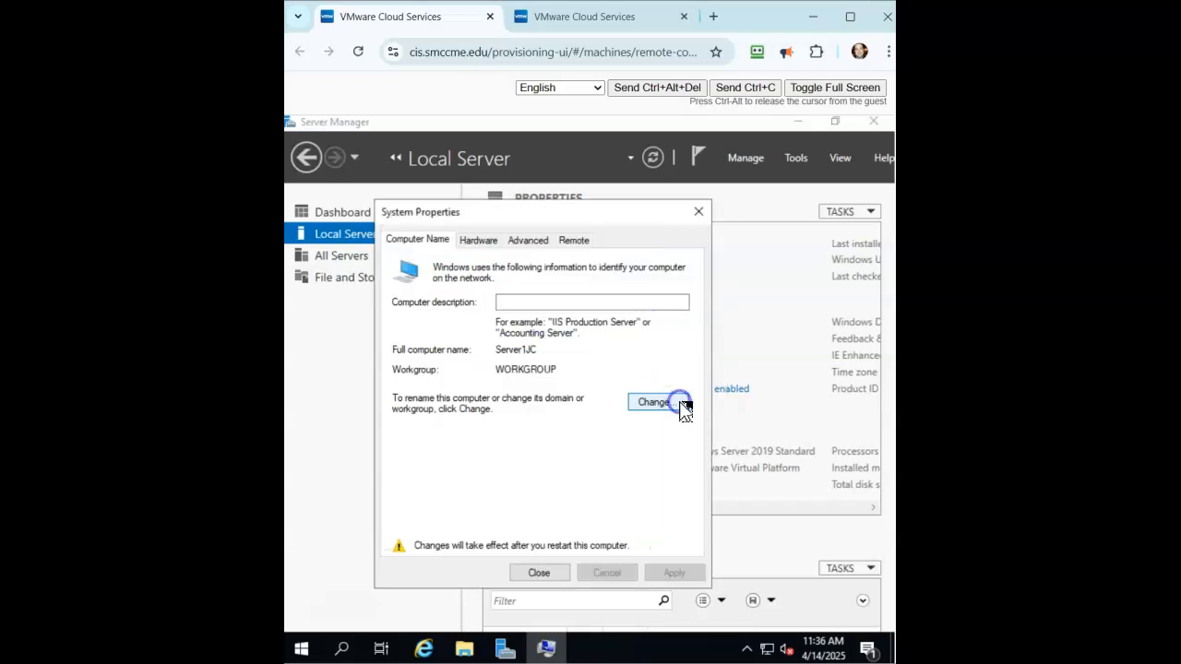
pyautogui.click(543, 573)
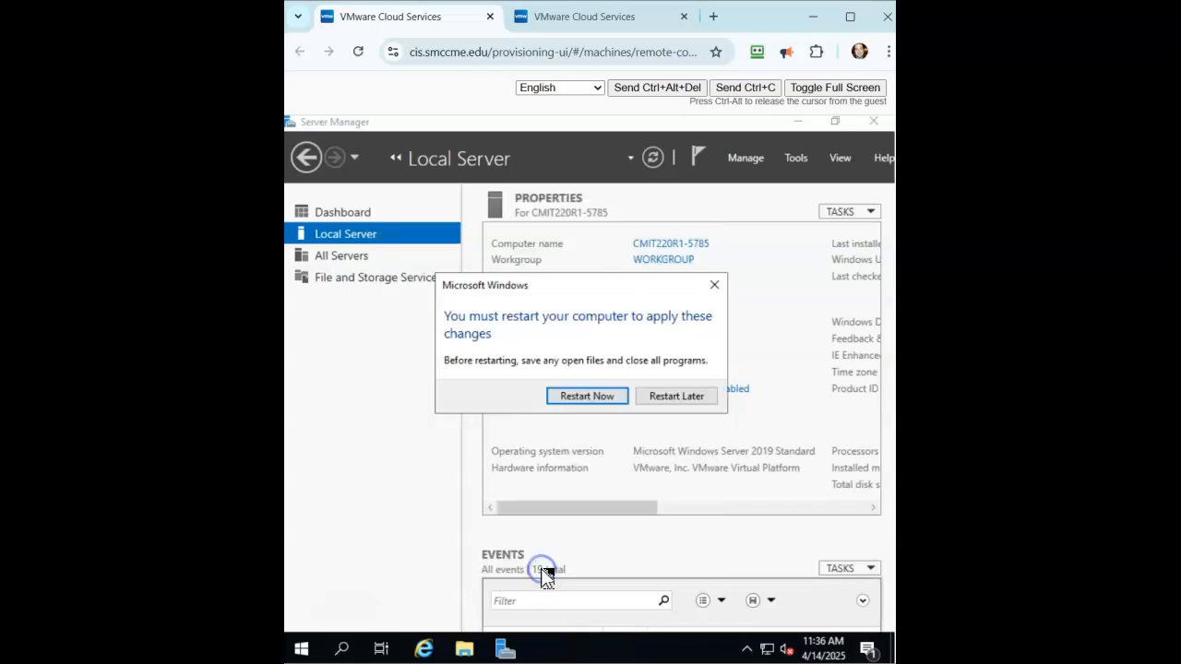
pyautogui.click(661, 398)
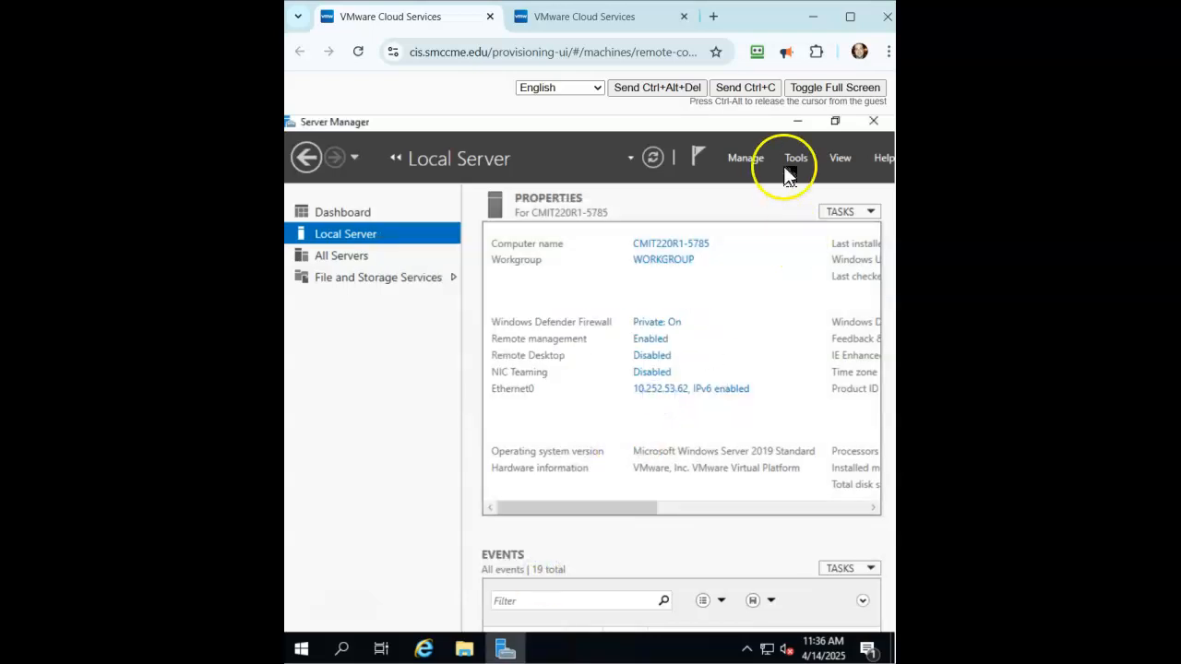
# - In an administrator Command Prompt, type 'net user administrator' followed by the new password, without running it
pyautogui.click(799, 127)
pyautogui.doubleClick(309, 391)
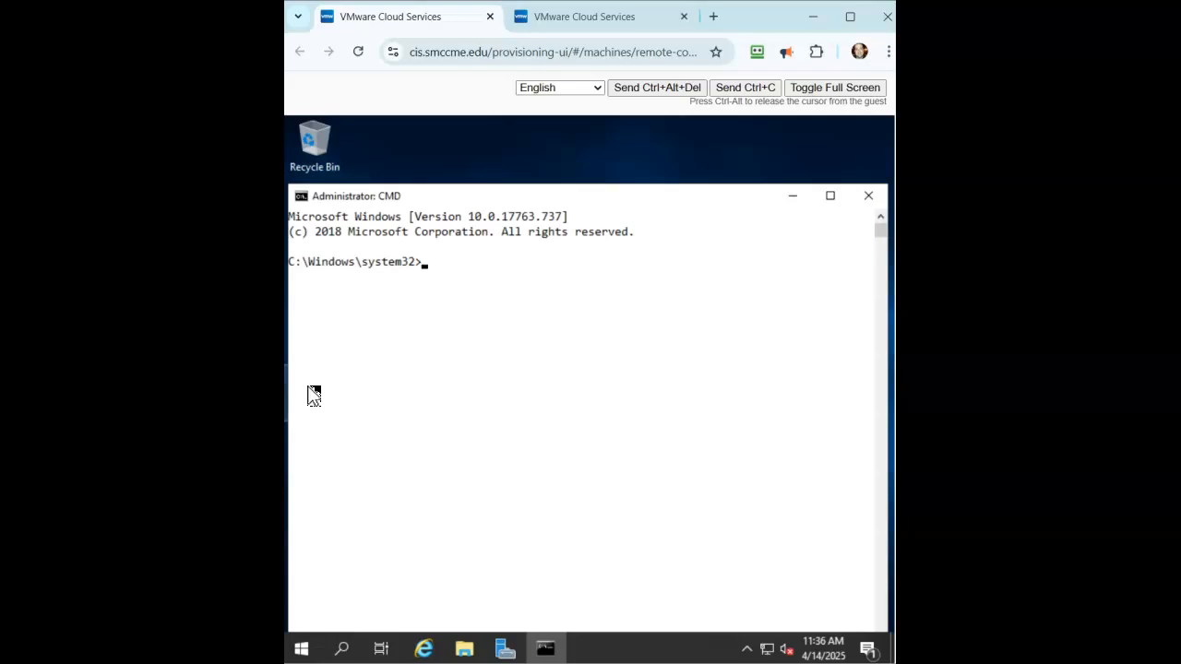
pyautogui.write('net user')
pyautogui.write('admi')
pyautogui.press('BackSpace')
pyautogui.press('BackSpace')
pyautogui.write('di')
pyautogui.press('BackSpace')
pyautogui.press('BackSpace')
pyautogui.write('minist')
pyautogui.write('rator')
pyautogui.write(' P@ss')
pyautogui.write('Wor')
pyautogui.write('d')
pyautogui.press('BackSpace')
pyautogui.press('BackSpace')
pyautogui.press('BackSpace')
pyautogui.write('0')
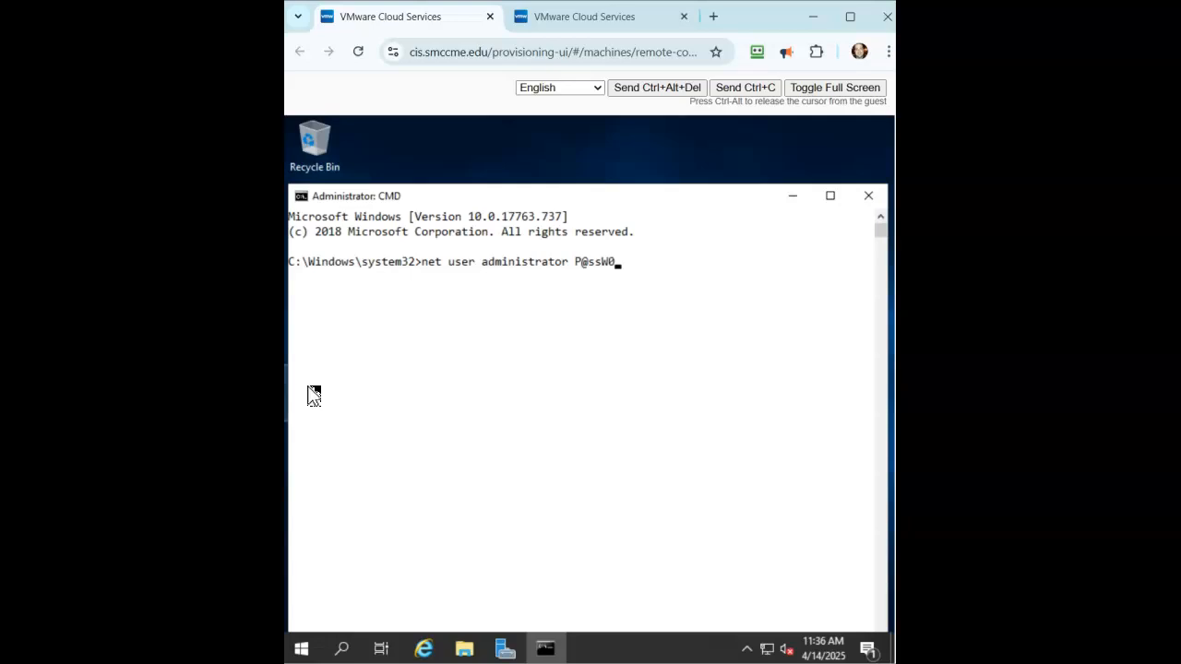
pyautogui.write('rd')
pyautogui.write('/passwwordreq:yes')
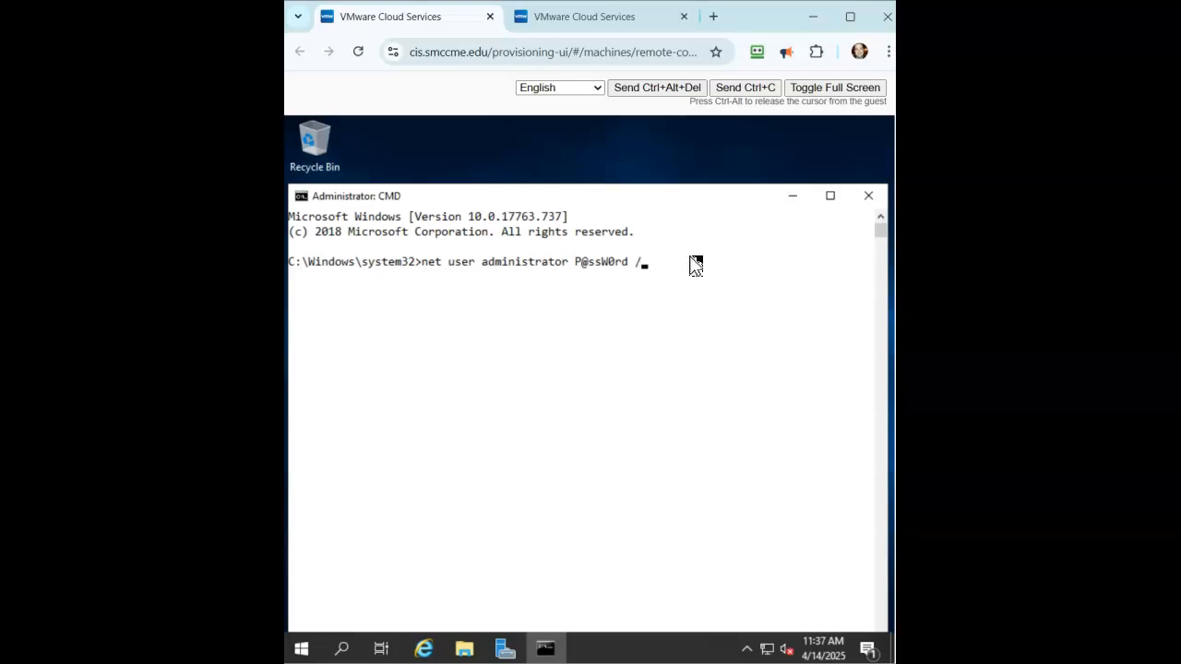
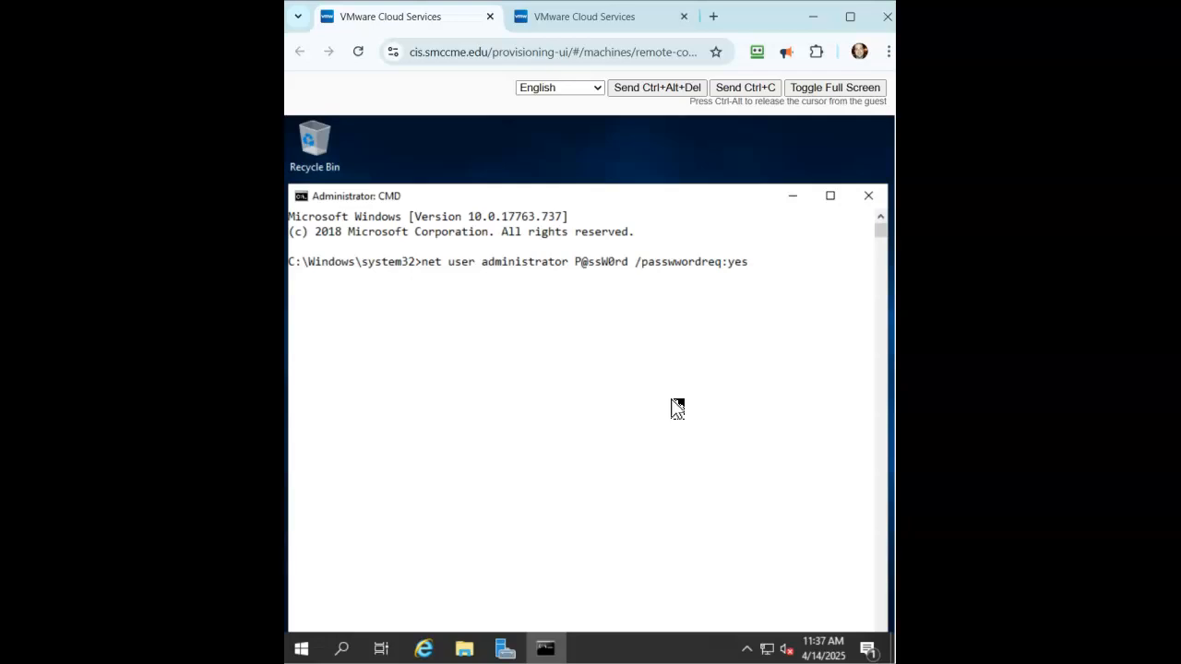
# - Make the administrator account require a password by running net user with /passwordreq:yes, correcting the option typo
pyautogui.press('Return')
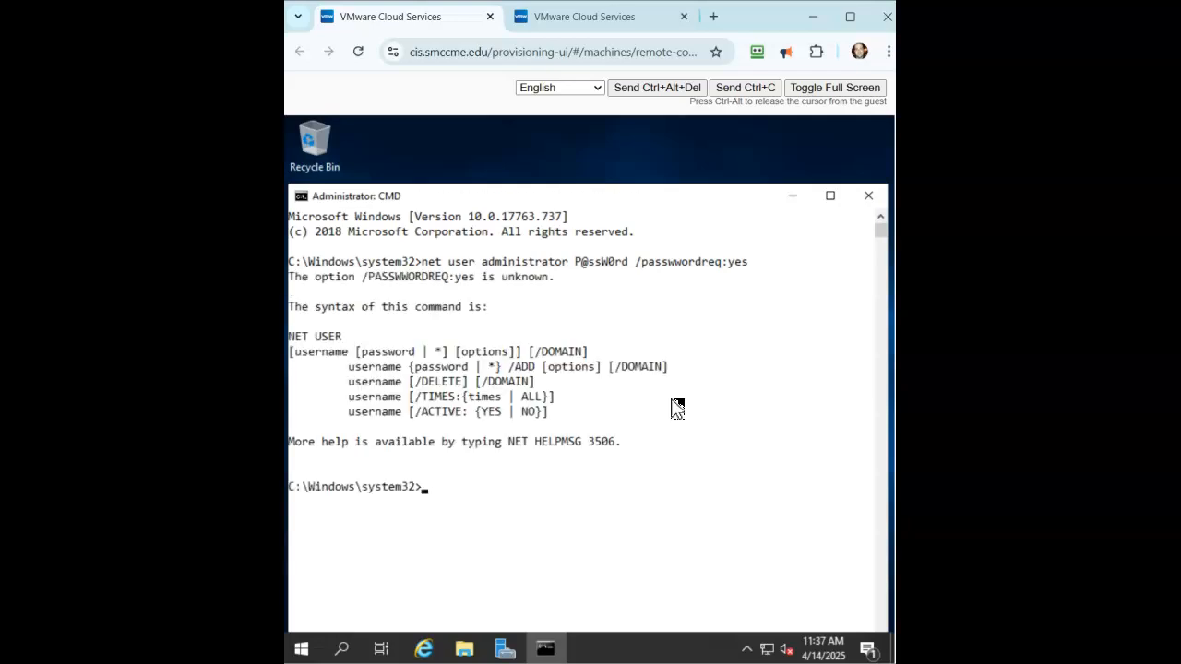
pyautogui.press('Up')
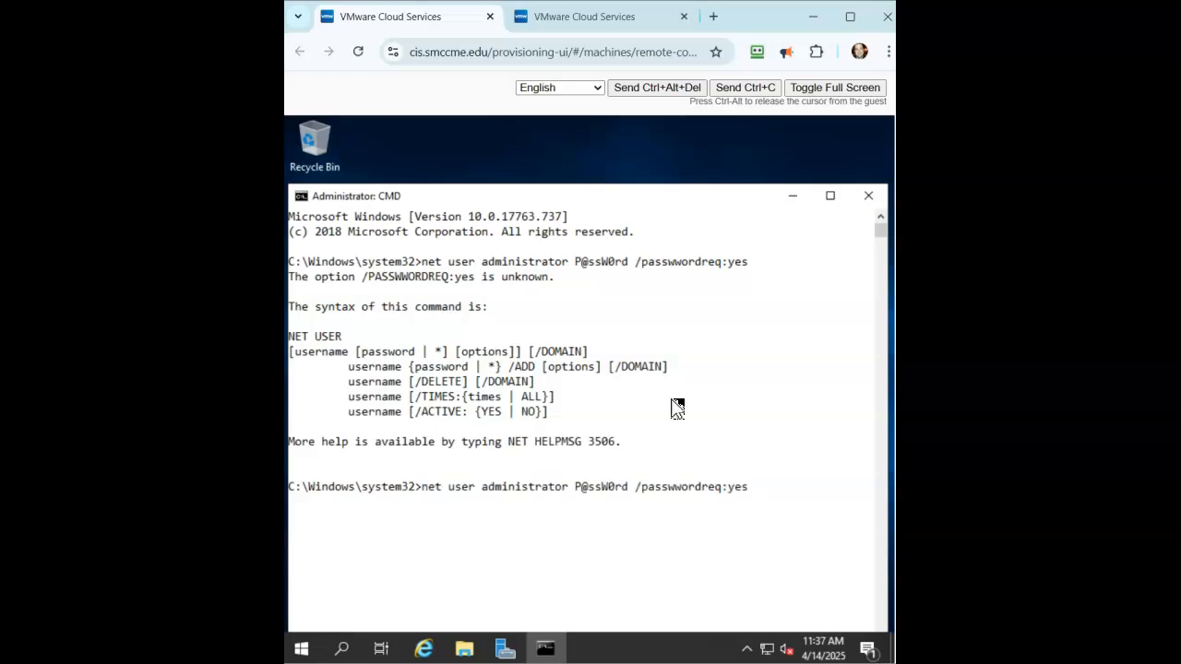
pyautogui.press('BackSpace')
pyautogui.press('Return')
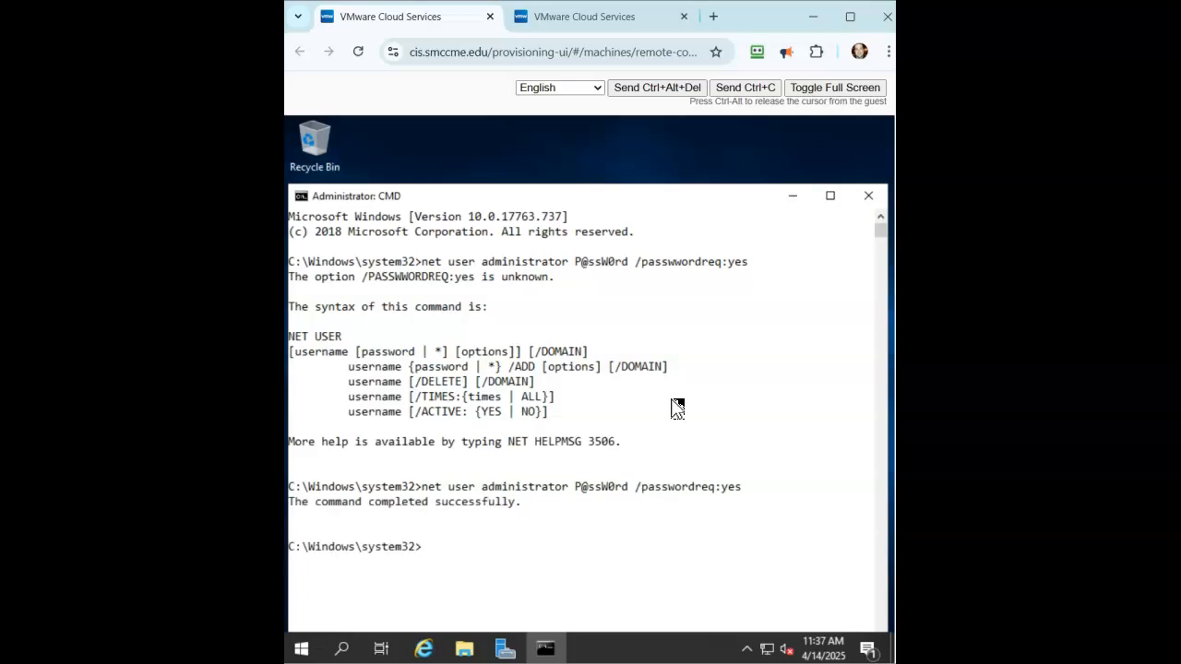
# - Restart the first VM immediately with shutdown -f -r -t 01
pyautogui.write('shutdown -f -r -t 01')
pyautogui.press('Return')
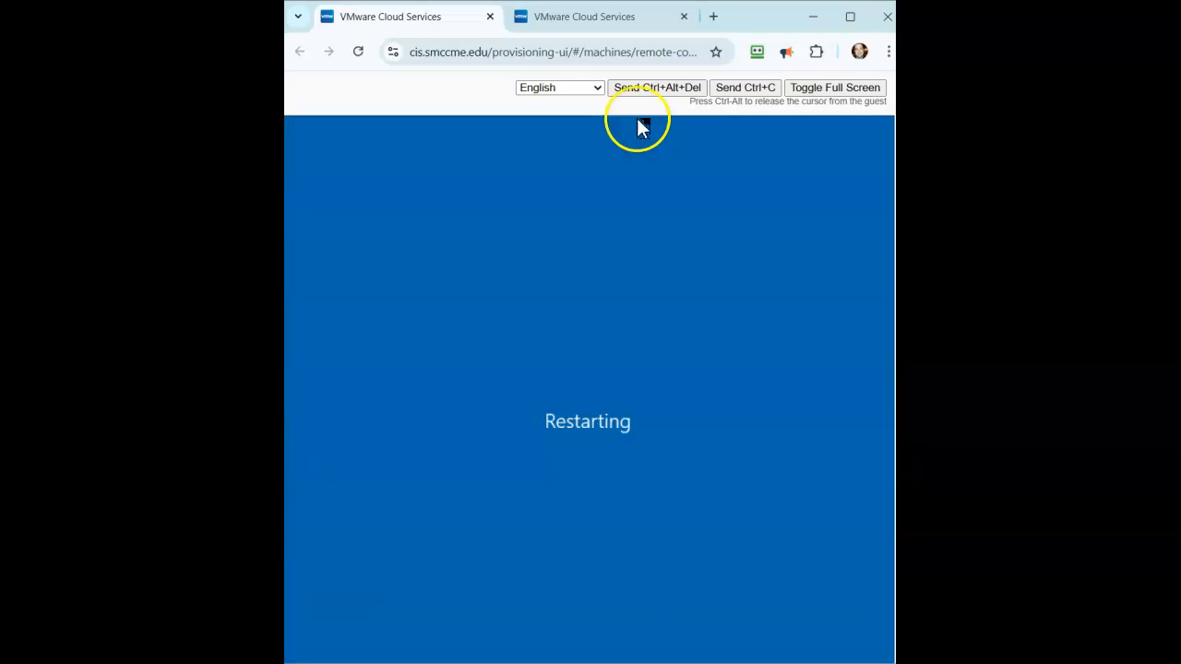
# - On the second VM's console, open Server Manager's Local Server page
pyautogui.click(591, 18)
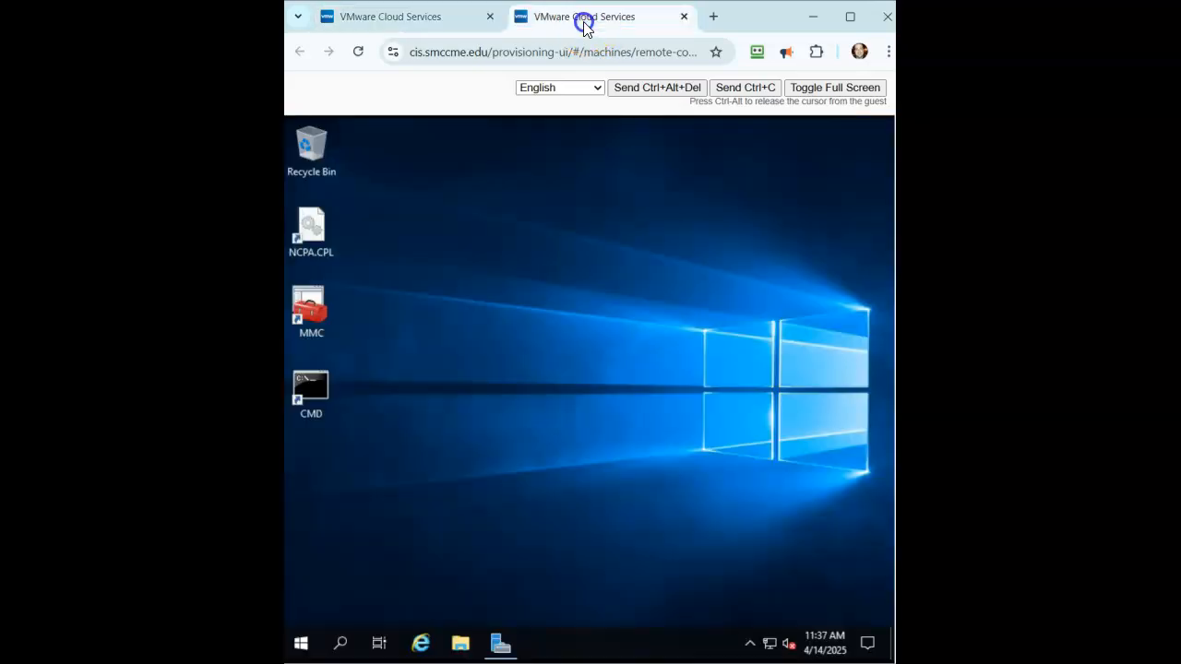
pyautogui.click(499, 643)
pyautogui.click(357, 235)
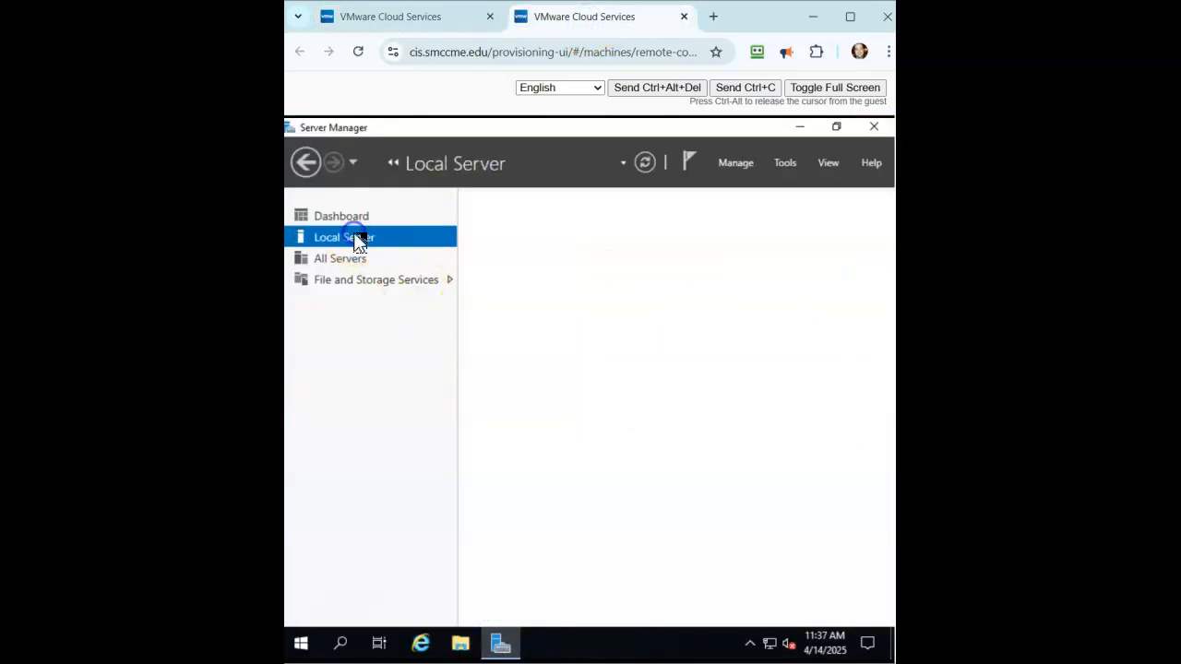
# - Rename the computer to Server2JC, postpone the restart, and minimize Server Manager
pyautogui.click(648, 247)
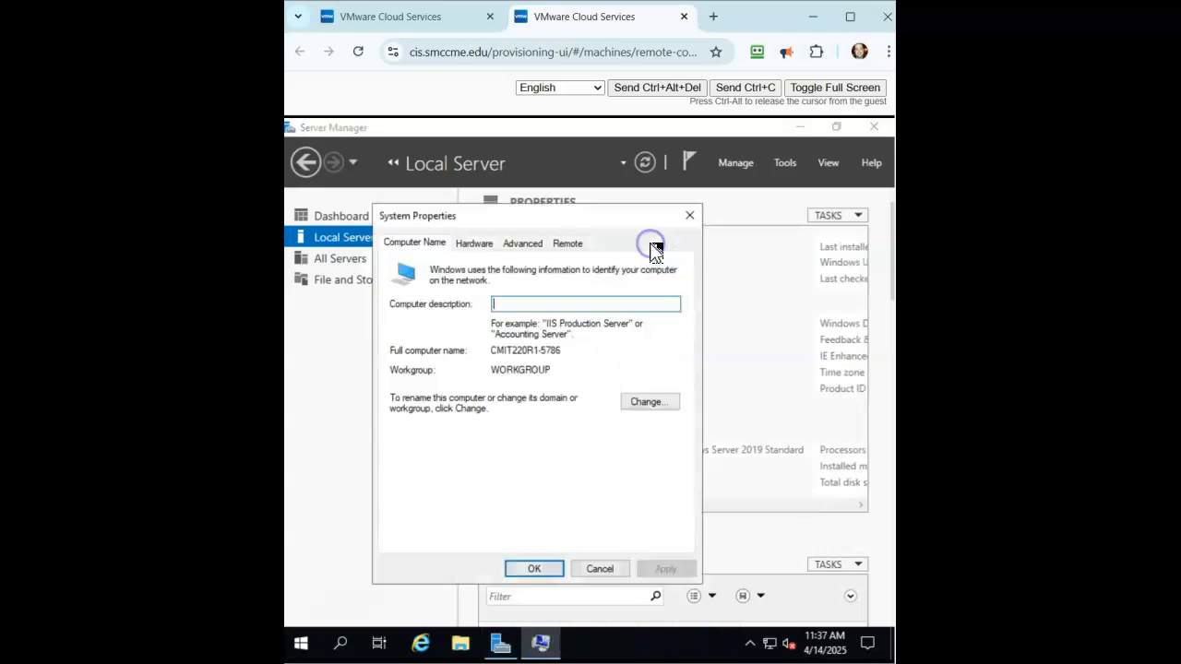
pyautogui.click(645, 403)
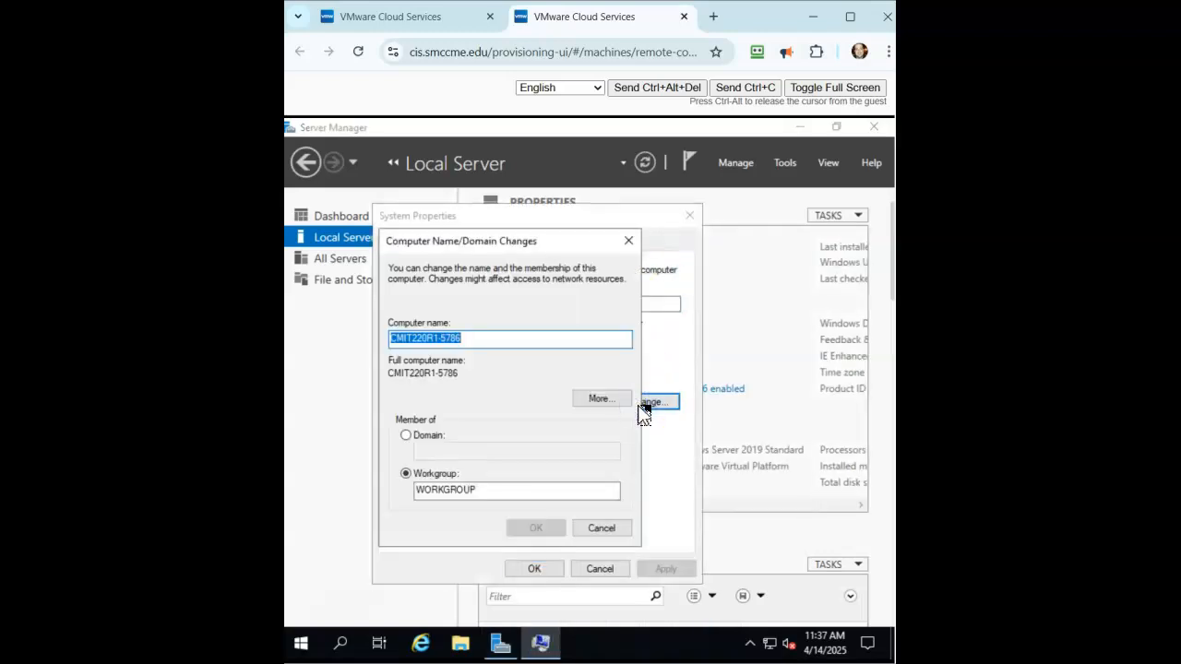
pyautogui.write('Server')
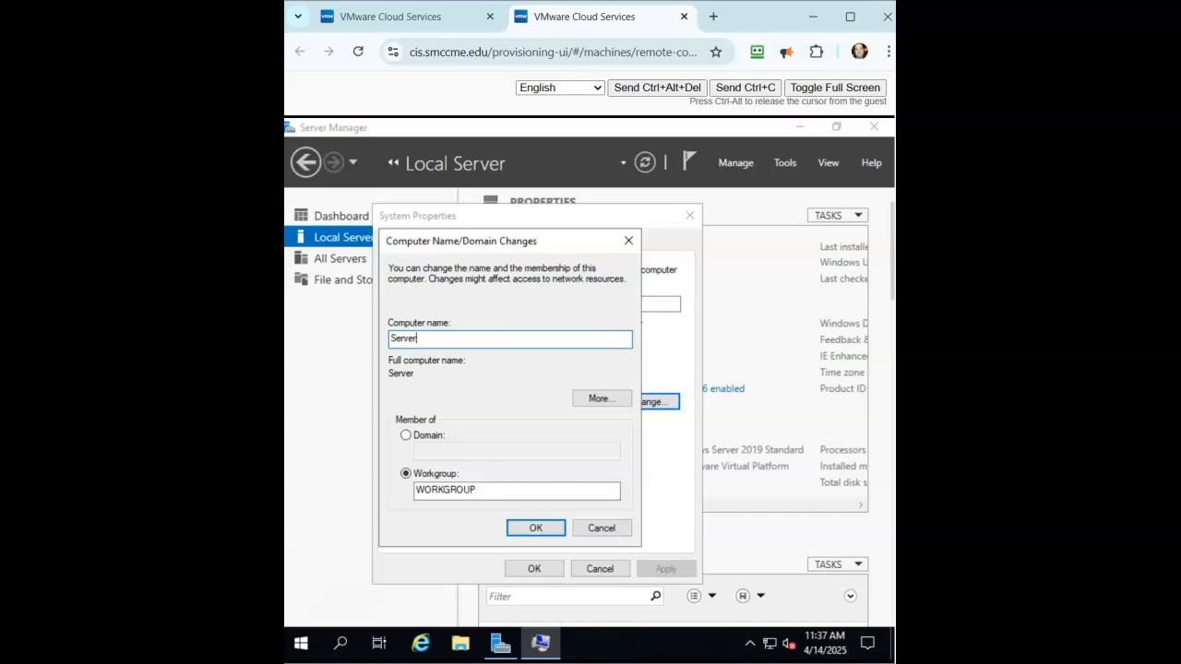
pyautogui.write('2JC')
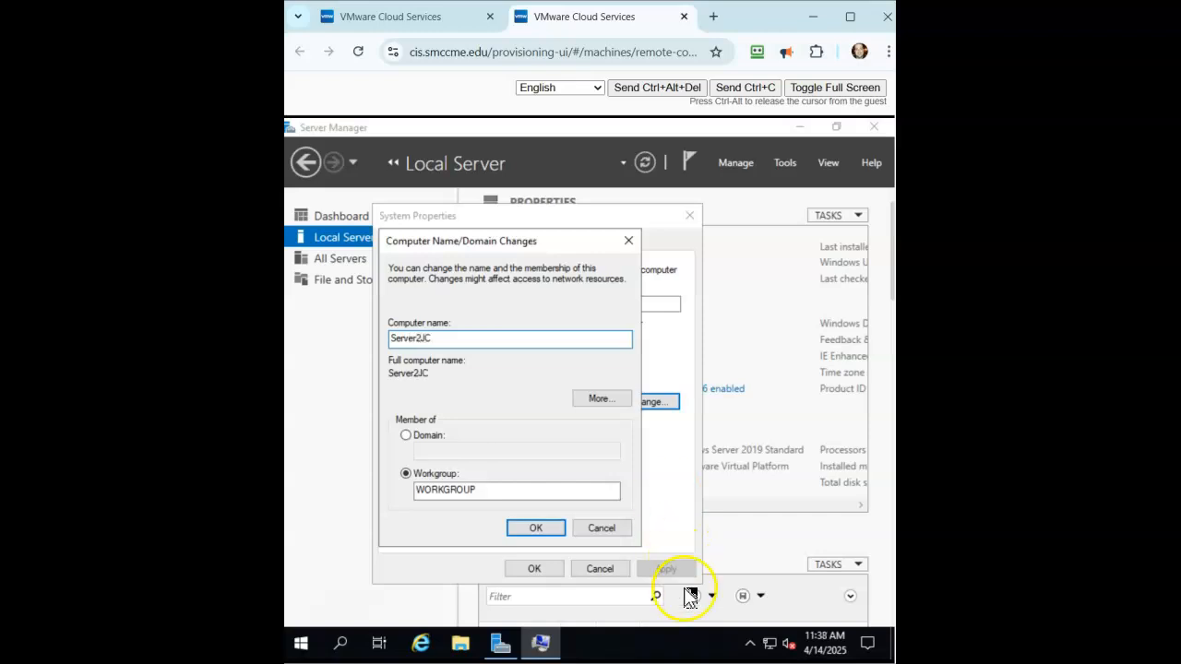
pyautogui.click(520, 529)
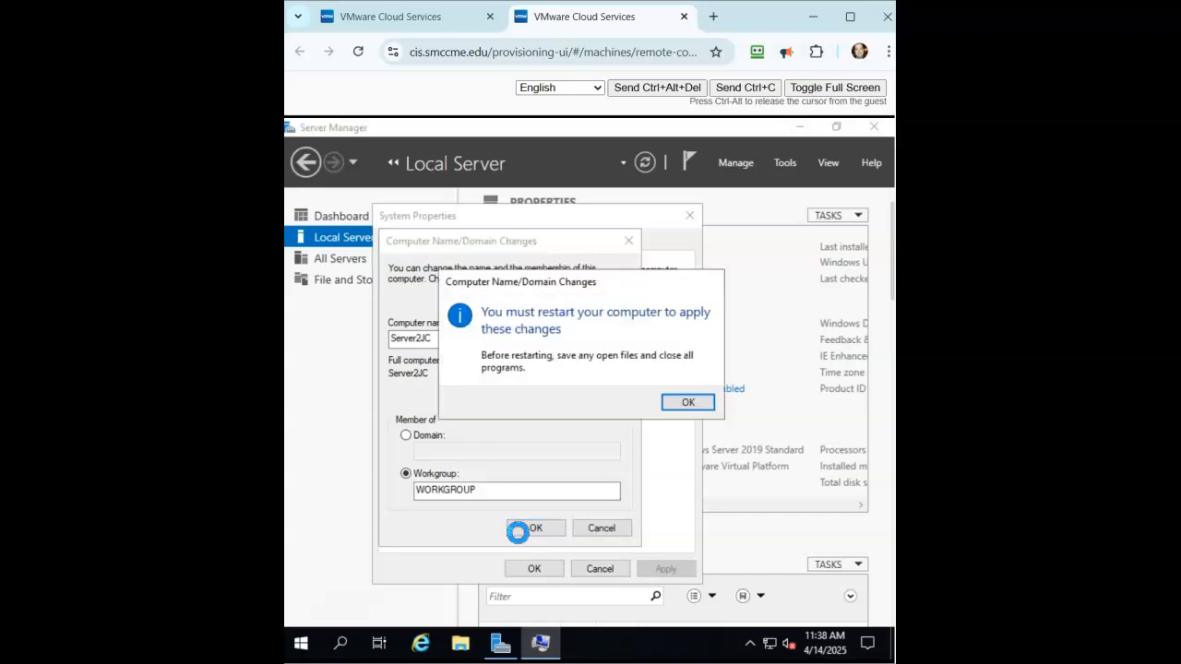
pyautogui.click(704, 402)
pyautogui.click(535, 567)
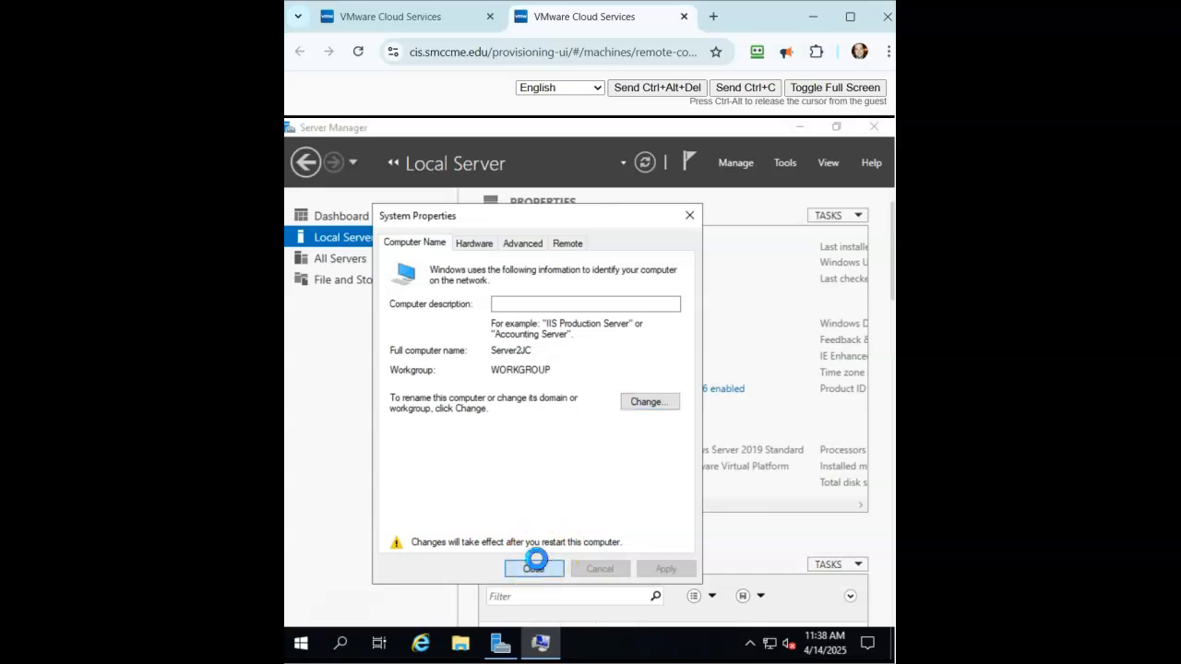
pyautogui.click(694, 396)
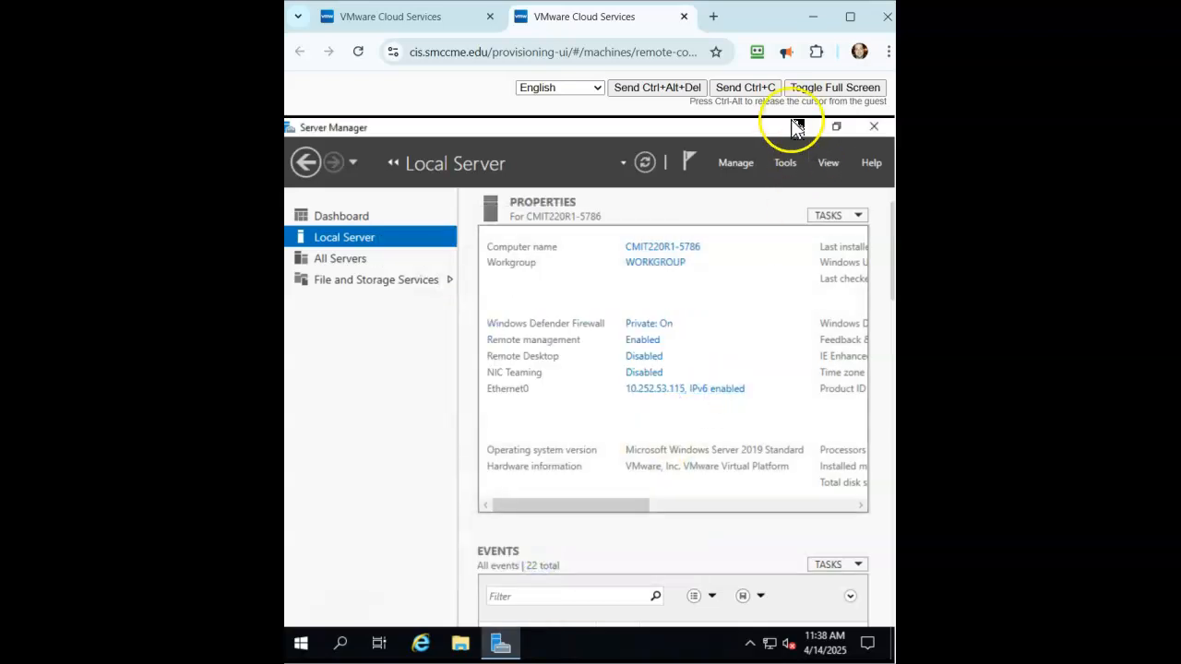
pyautogui.click(799, 127)
# - In CMD, set the administrator password with /passwordreq:yes, then restart using shutdown -f -r -t 0
pyautogui.doubleClick(313, 388)
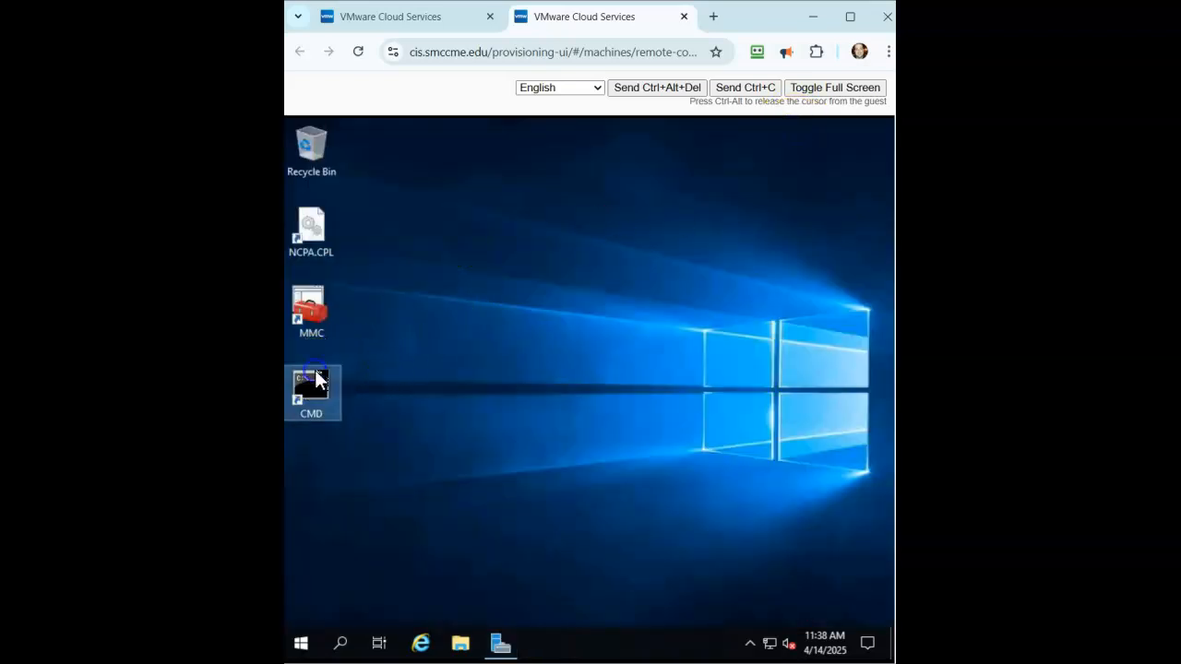
pyautogui.write('net user as')
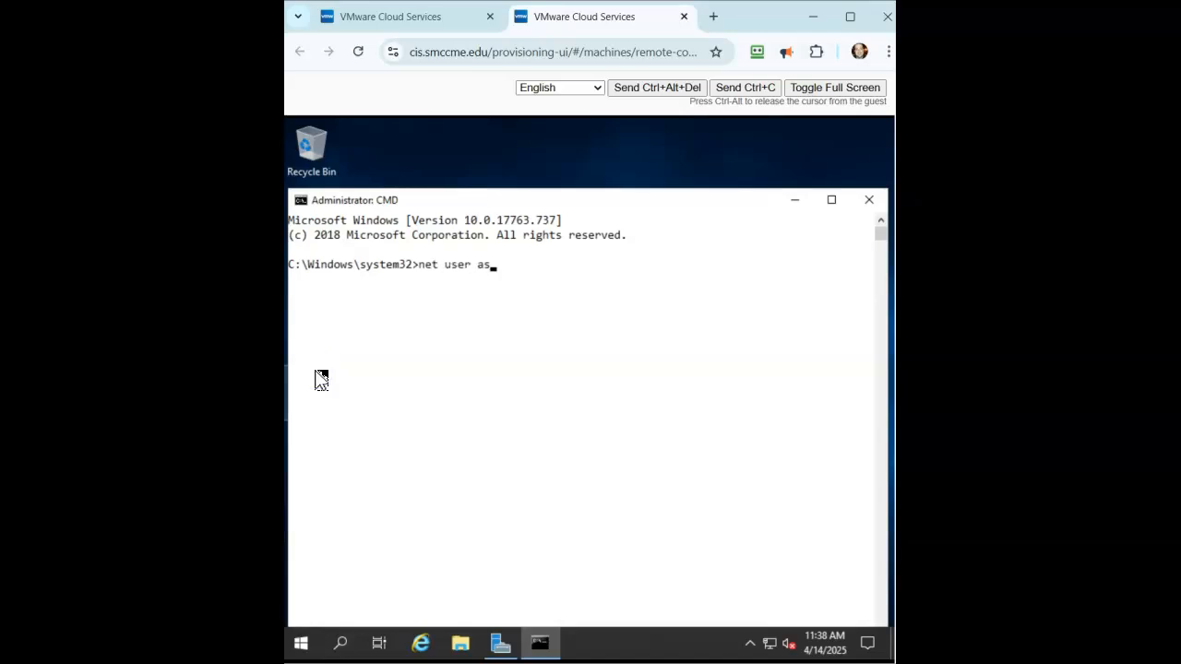
pyautogui.press('BackSpace')
pyautogui.write('dministrator P@ssW')
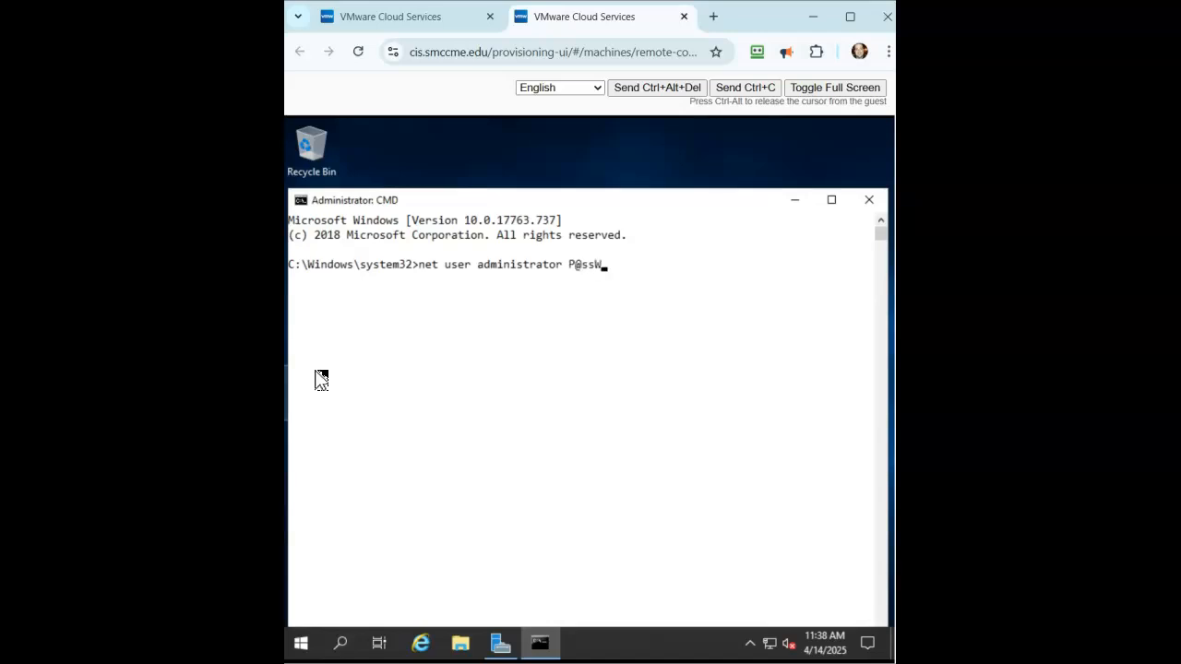
pyautogui.write('0rd /passwordreq:yes')
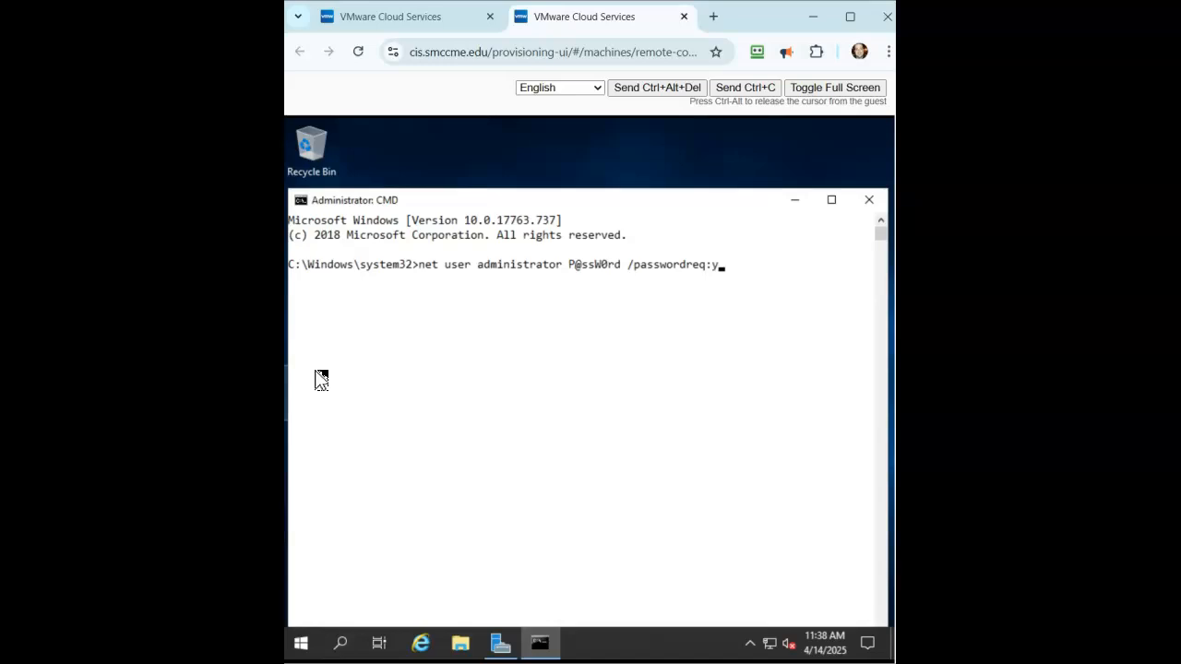
pyautogui.press('Return')
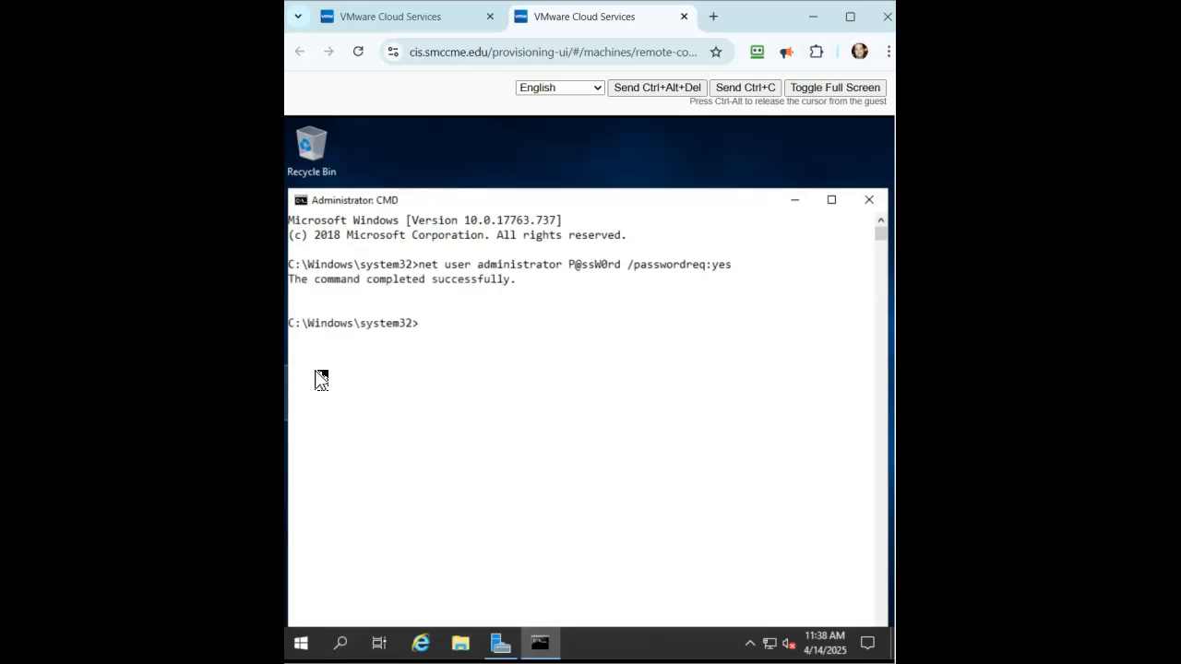
pyautogui.write('shutdown -f -r -t 01')
pyautogui.press('Return')
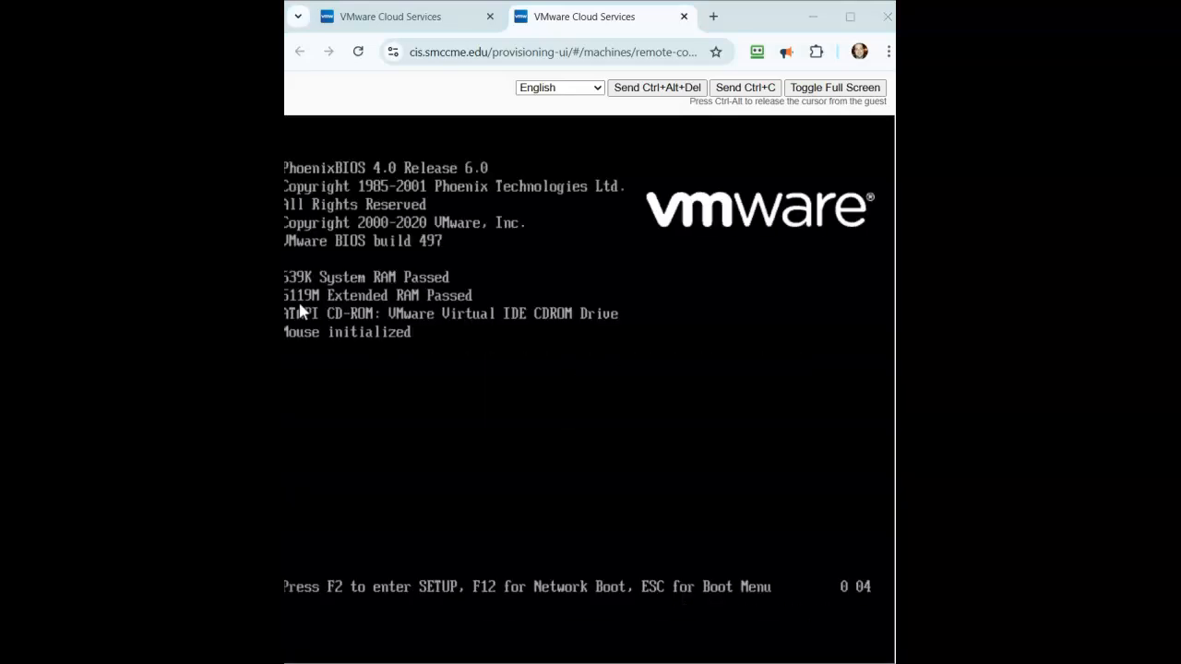
# - Back on the first VM's console, sign in as Administrator with the account password
pyautogui.click(390, 18)
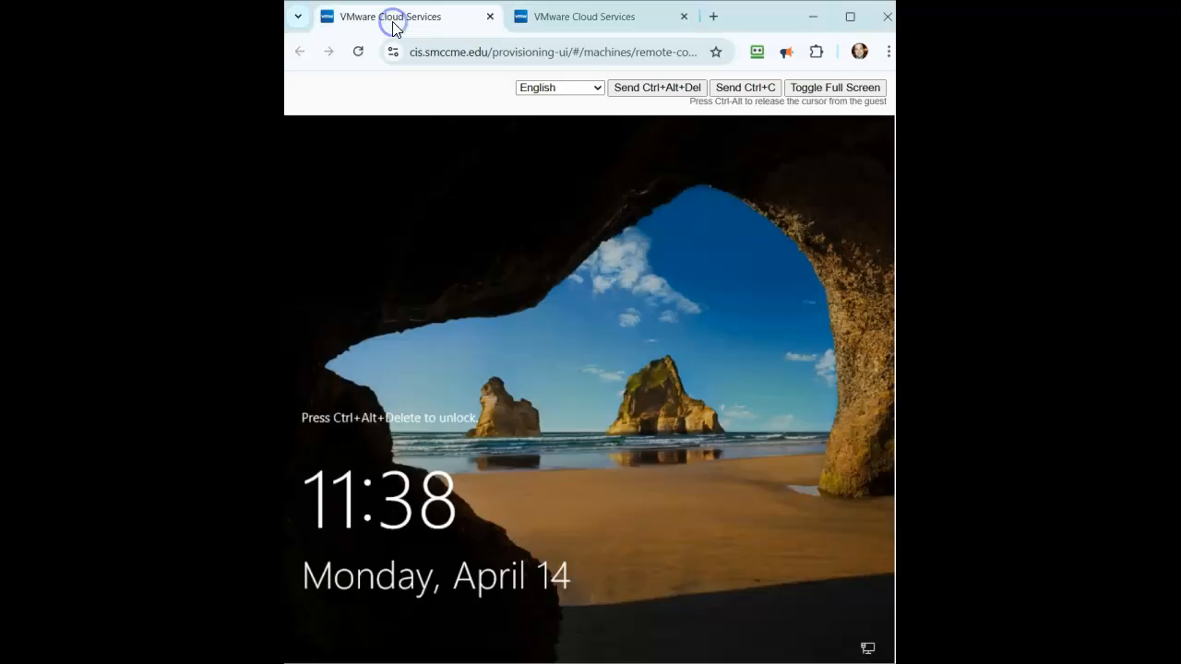
pyautogui.click(566, 358)
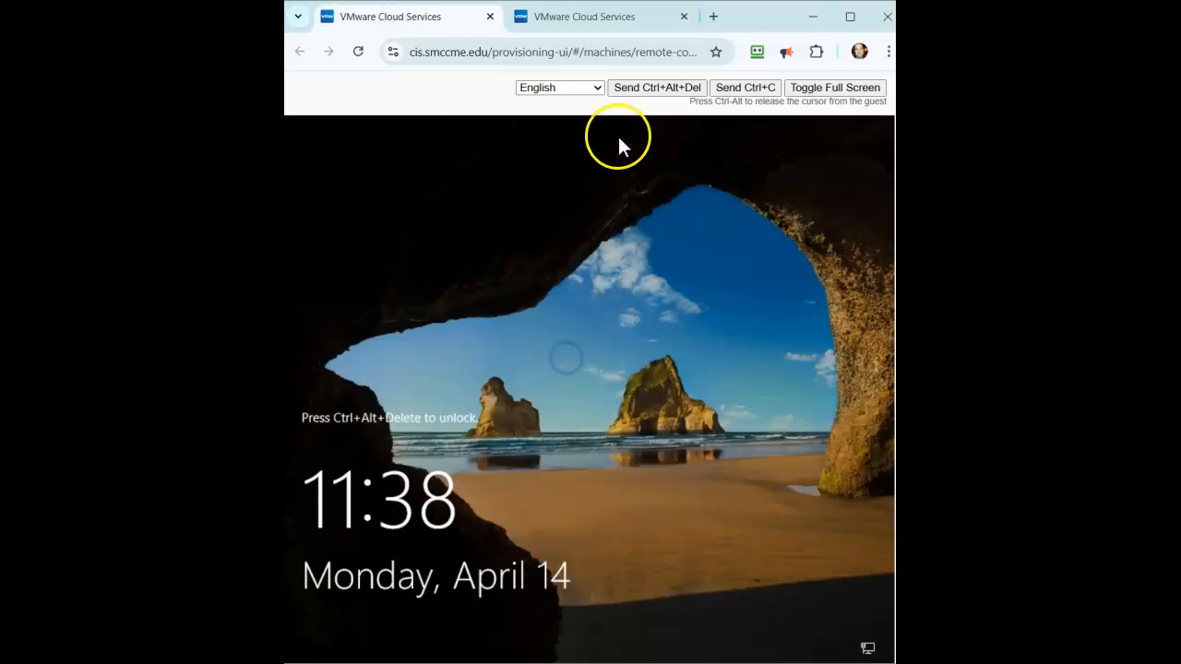
pyautogui.click(640, 93)
pyautogui.click(569, 355)
pyautogui.click(535, 465)
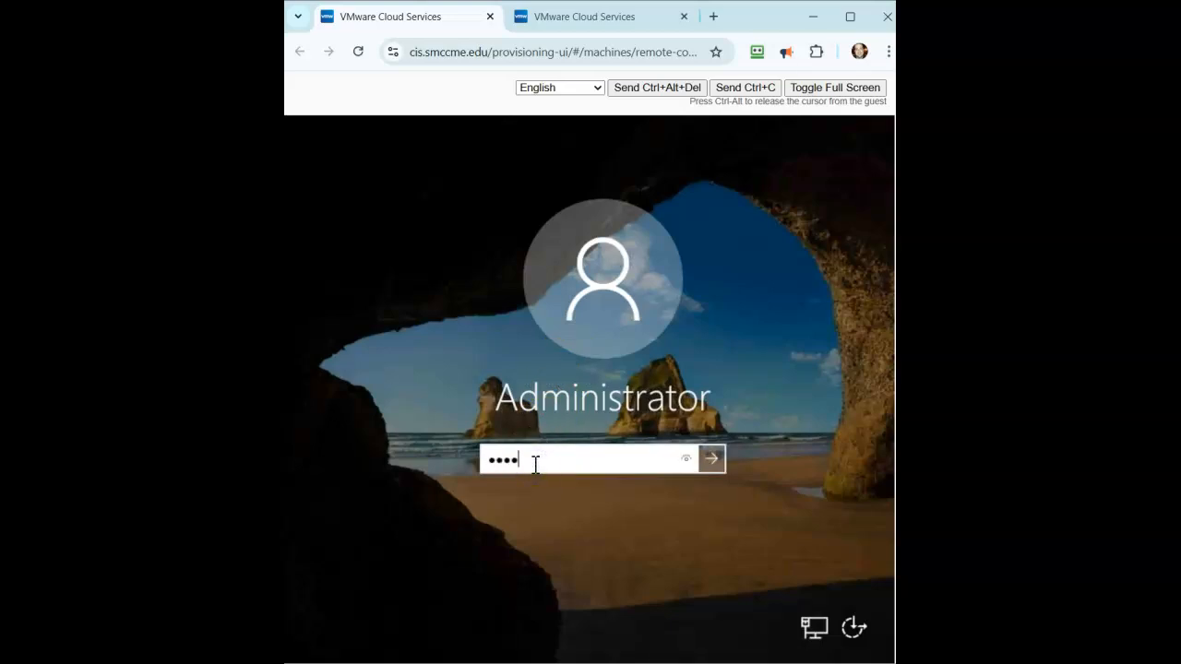
pyautogui.press('Return')
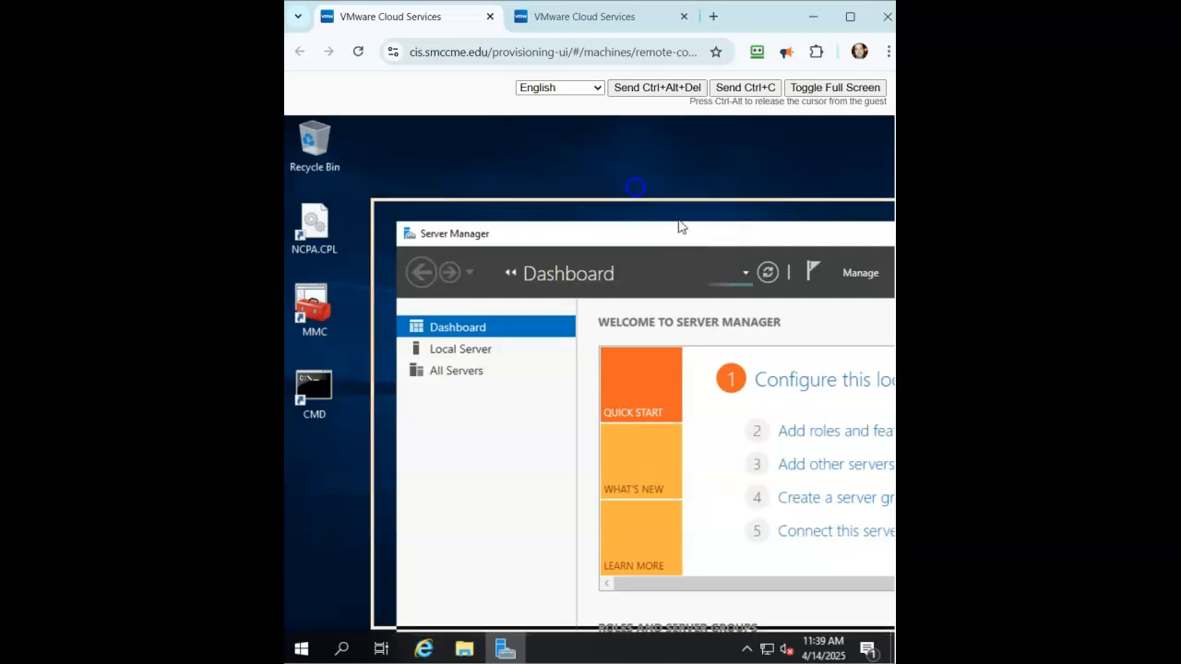
# - Maximize Server Manager and run Add Roles and Features as a role-based install targeting Server1JC
pyautogui.moveTo(505, 76); pyautogui.dragTo(490, 190)
pyautogui.click(766, 179)
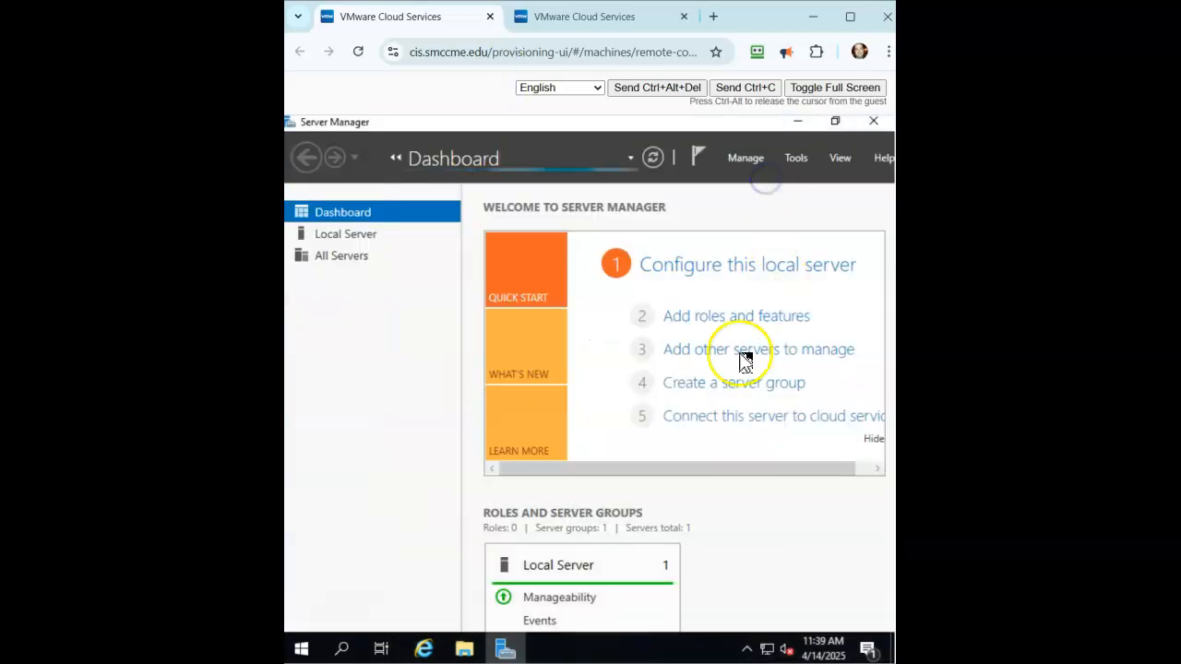
pyautogui.click(752, 157)
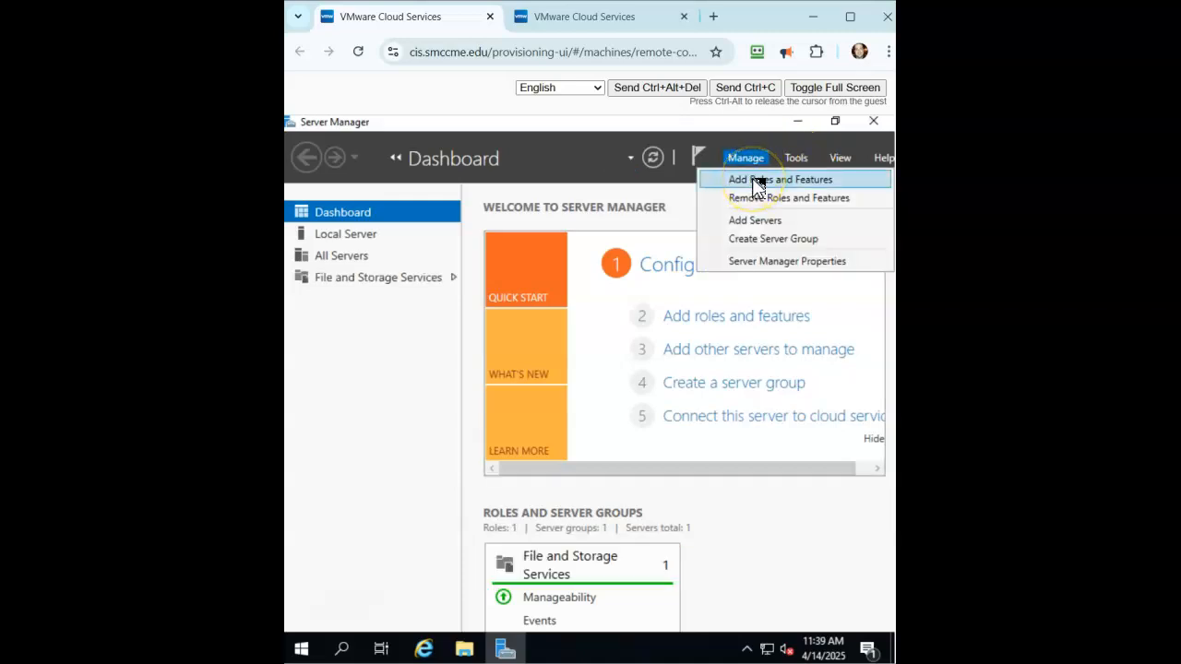
pyautogui.click(754, 180)
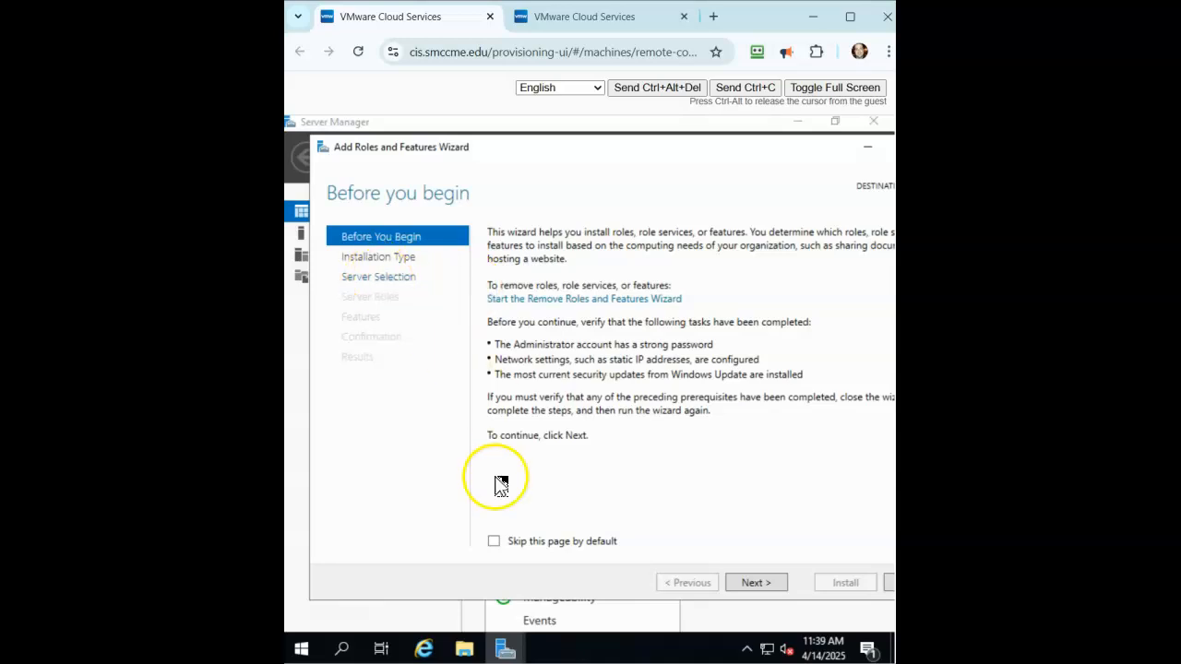
pyautogui.click(494, 542)
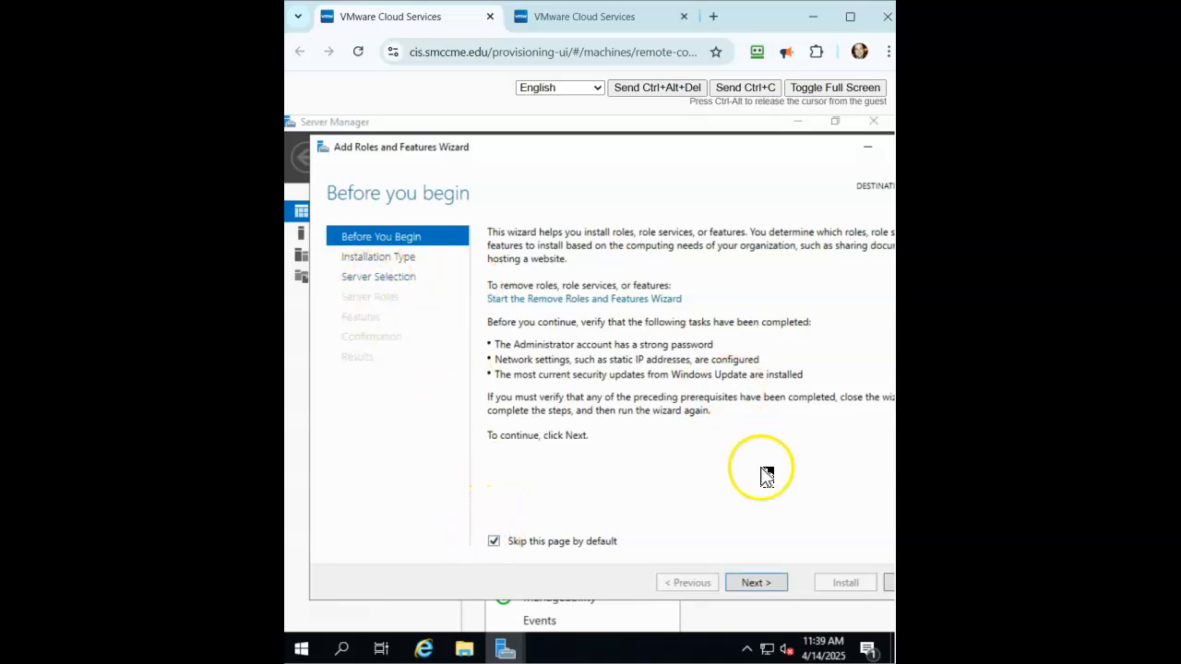
pyautogui.click(758, 583)
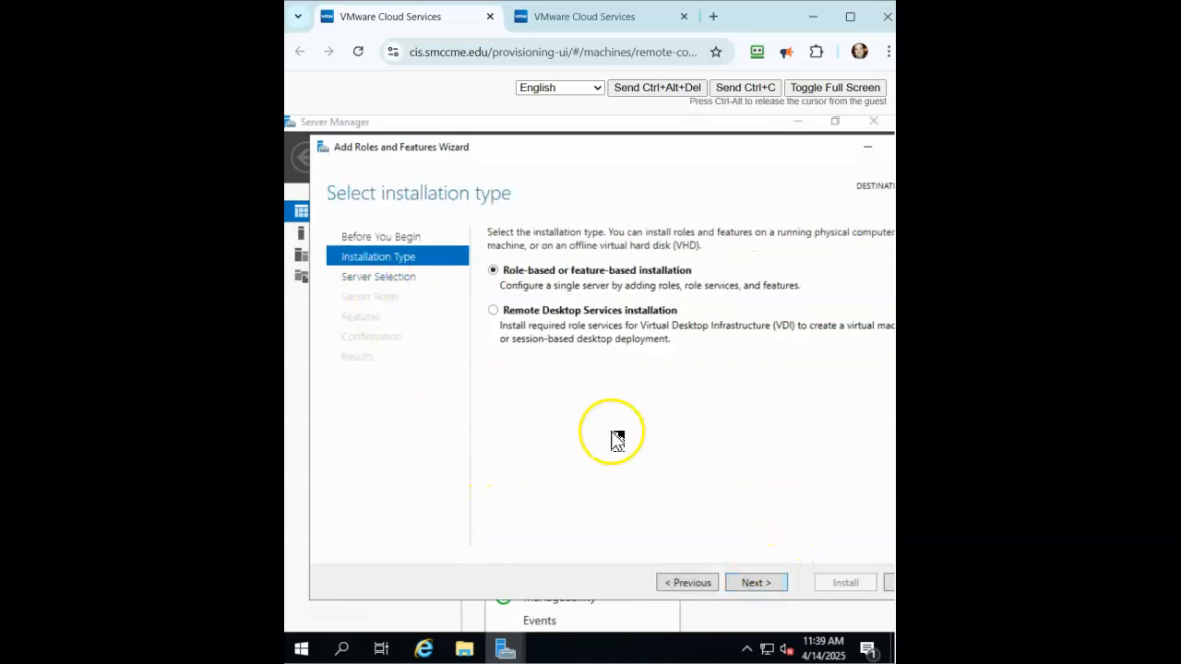
pyautogui.click(753, 583)
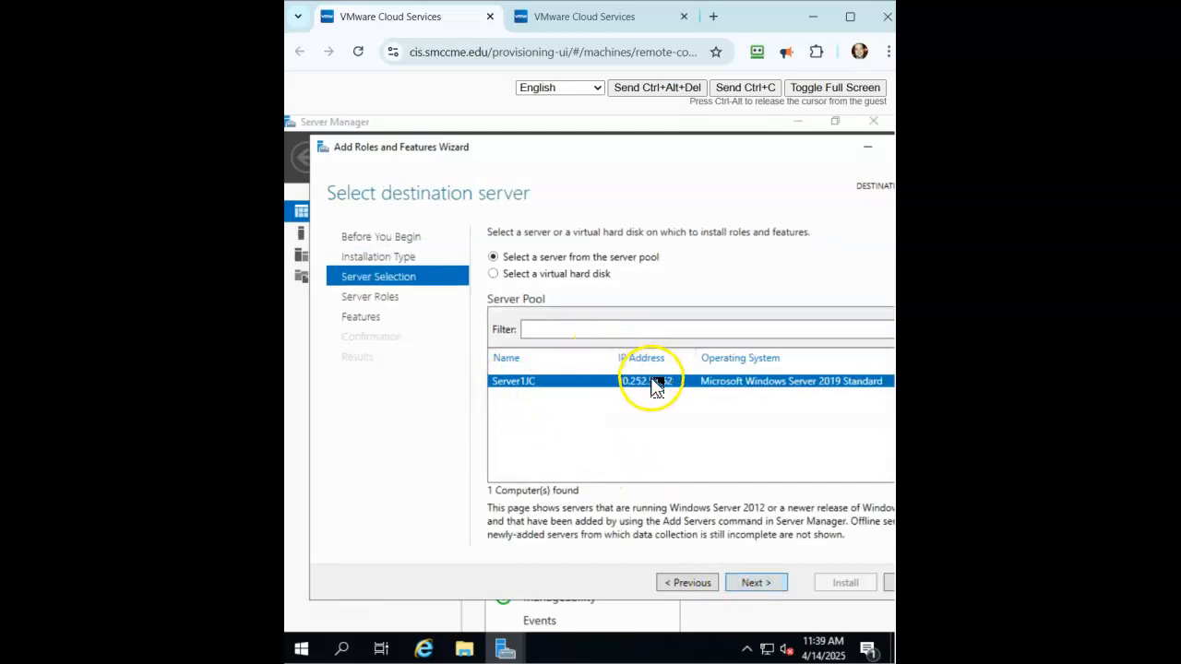
pyautogui.click(762, 582)
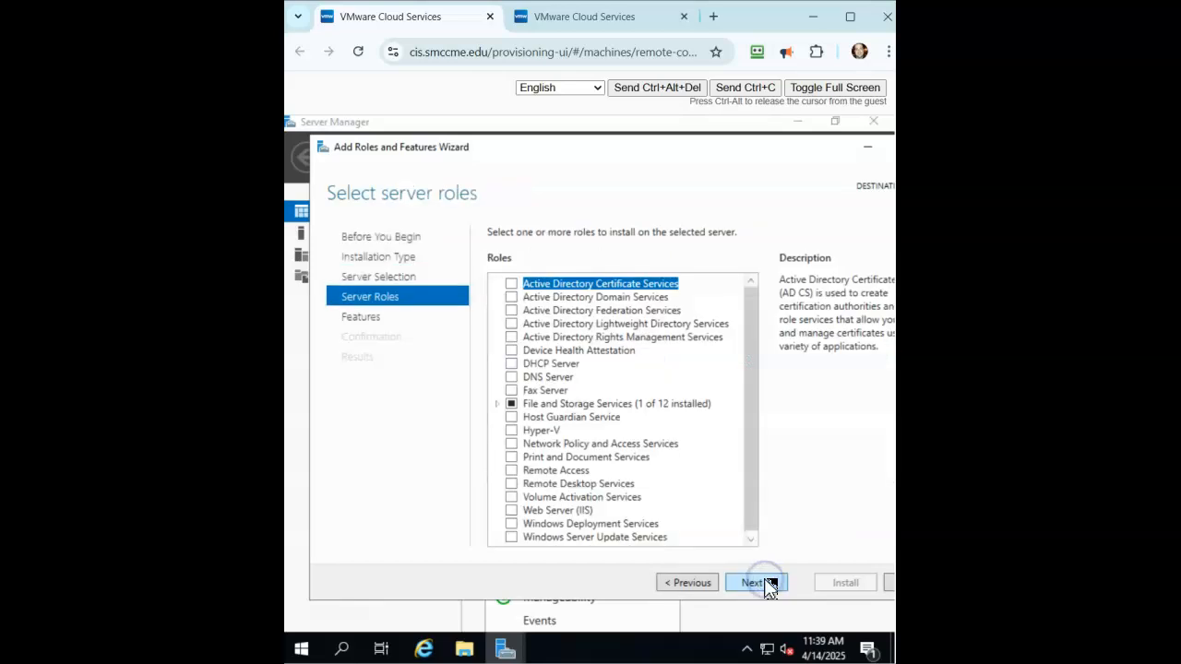
# - Select AD DS and DNS Server with their management tools and start the installation
pyautogui.click(513, 298)
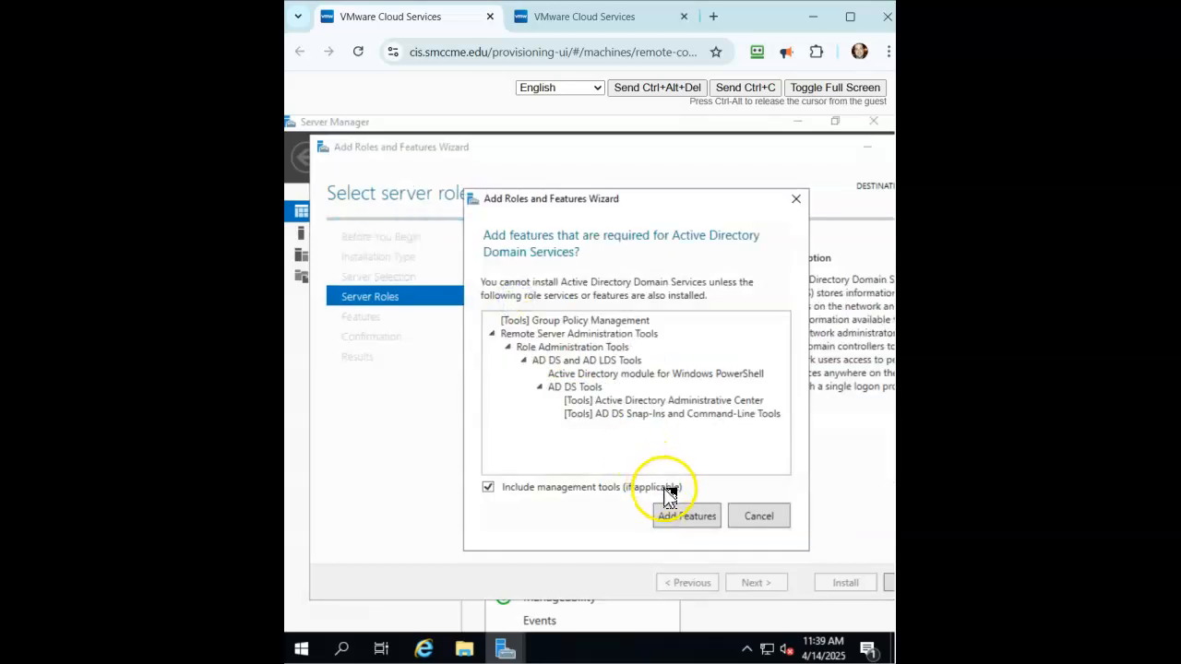
pyautogui.click(684, 515)
pyautogui.click(512, 378)
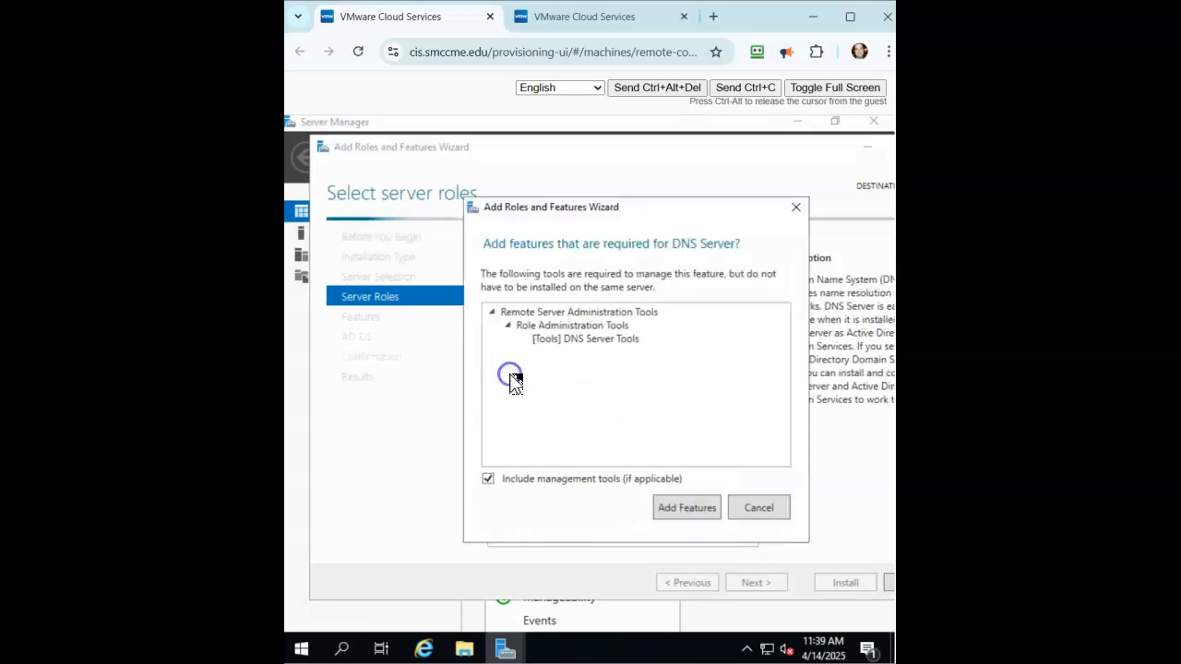
pyautogui.click(691, 509)
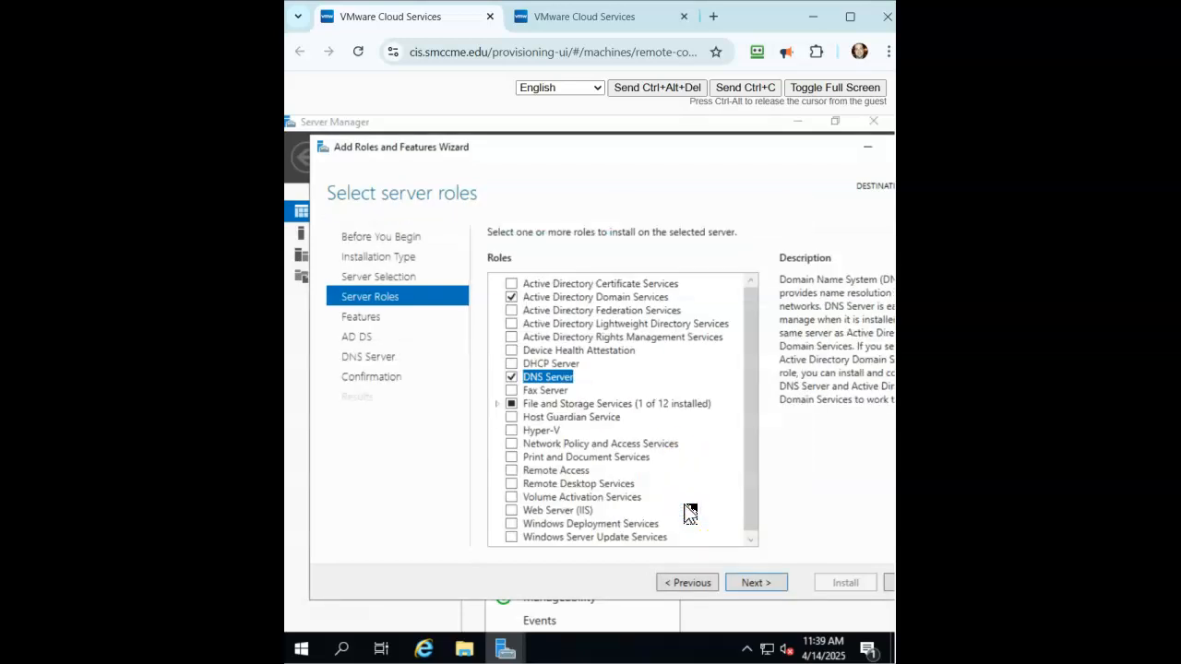
pyautogui.click(756, 584)
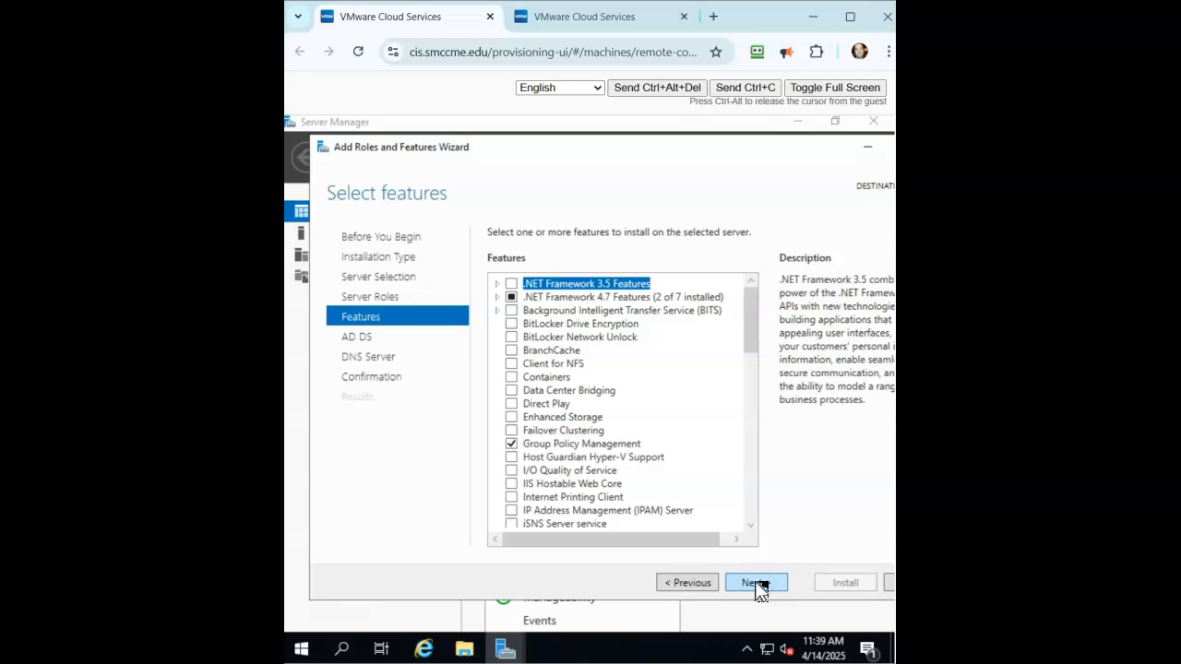
pyautogui.click(757, 584)
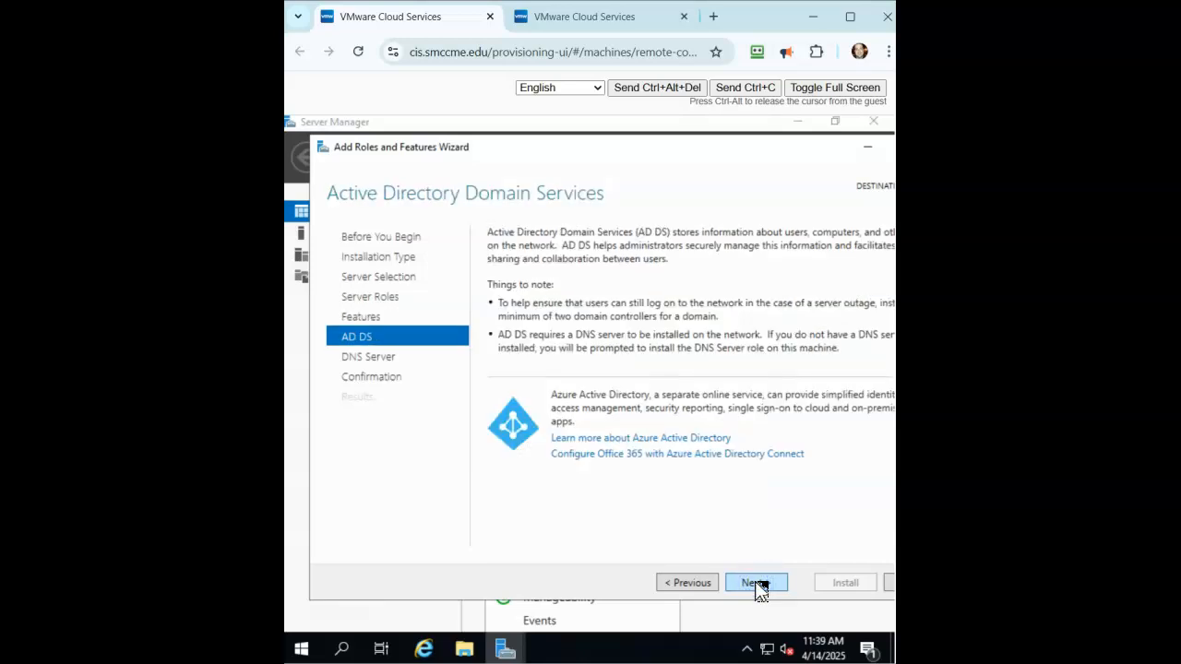
pyautogui.click(756, 583)
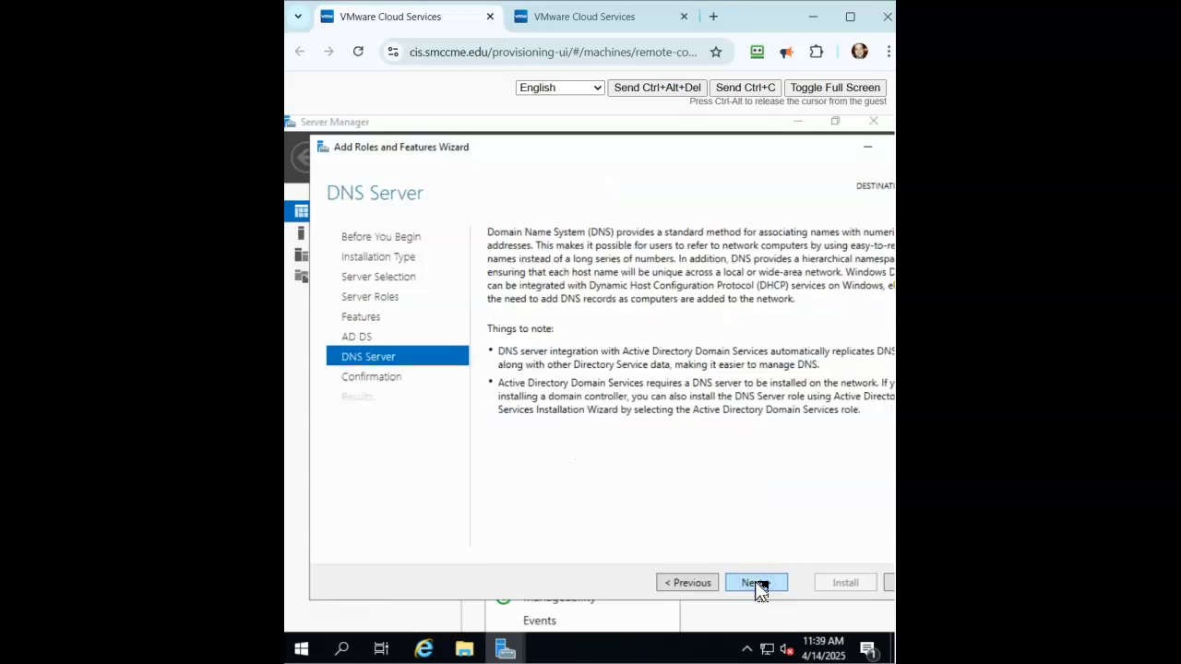
pyautogui.click(757, 583)
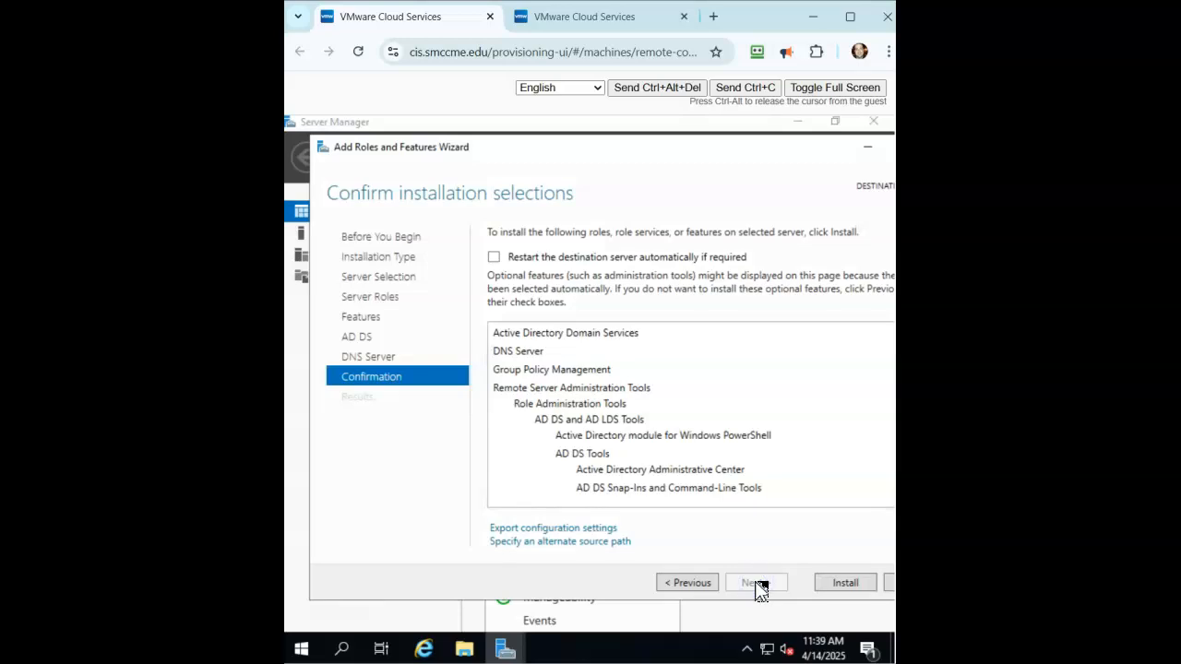
pyautogui.click(844, 585)
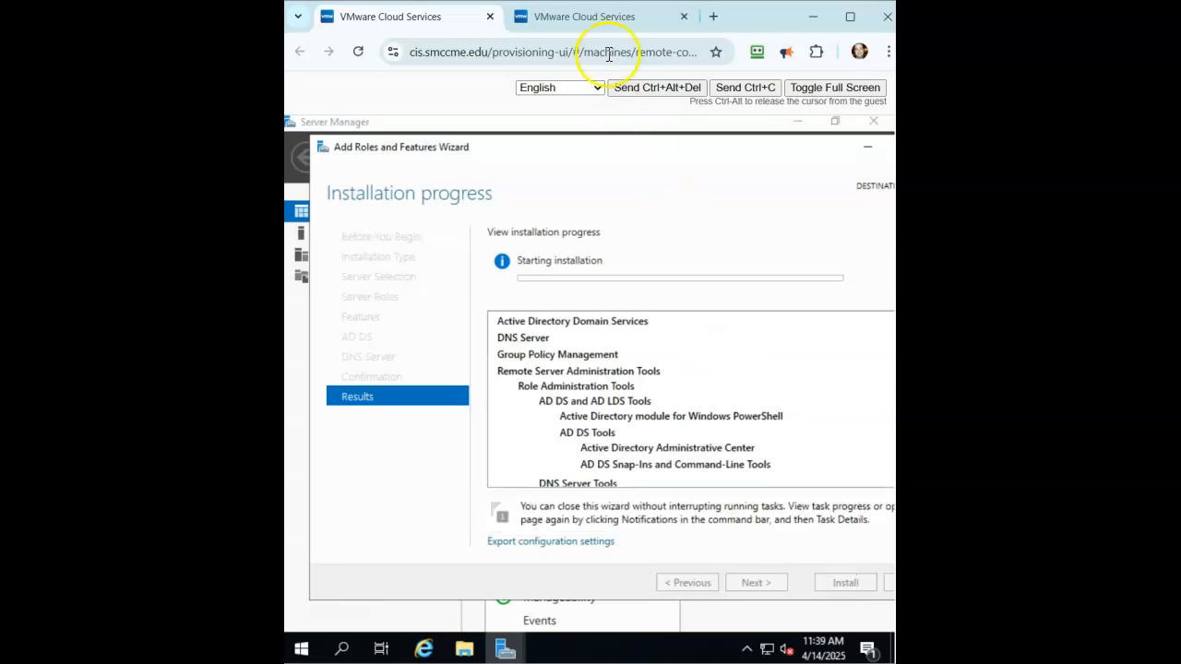
pyautogui.click(593, 21)
# - Sign in to the second server as Administrator and maximize Server Manager
pyautogui.click(669, 89)
pyautogui.click(570, 451)
pyautogui.write('P')
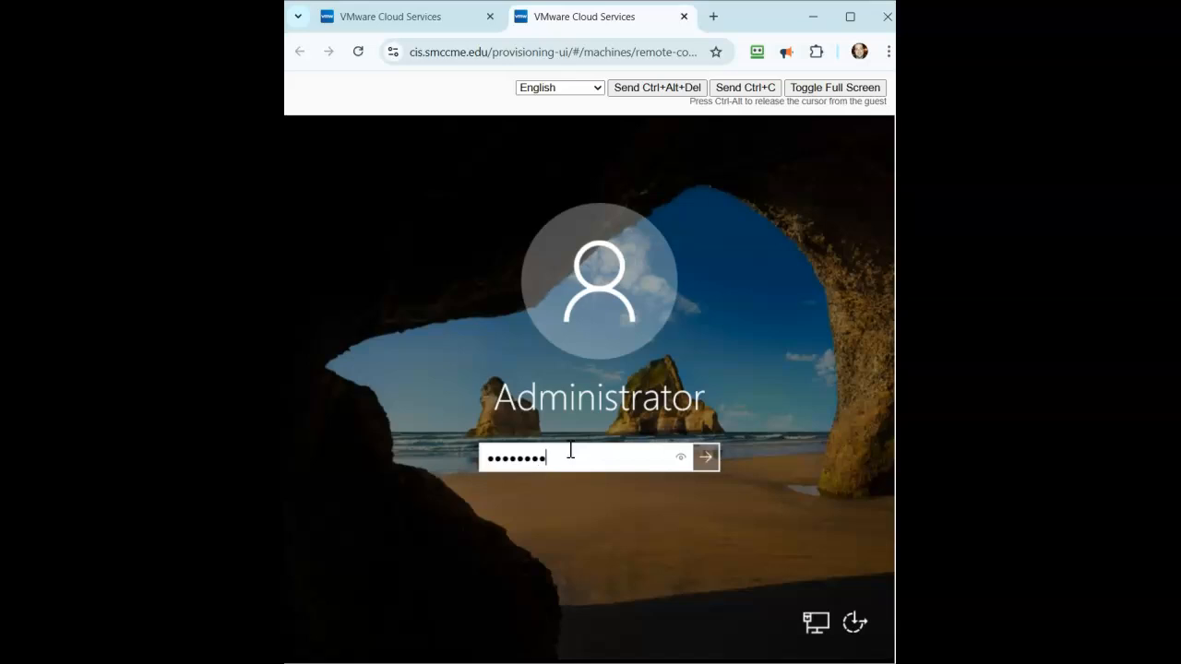
pyautogui.press('Return')
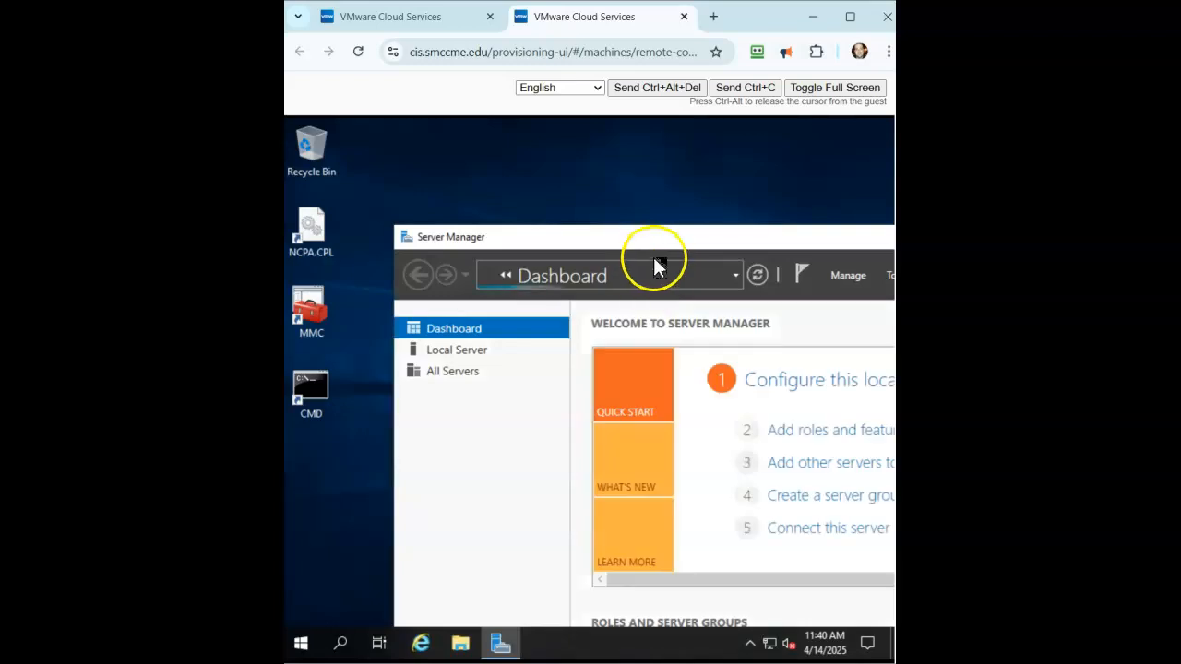
pyautogui.moveTo(696, 244); pyautogui.dragTo(487, 179)
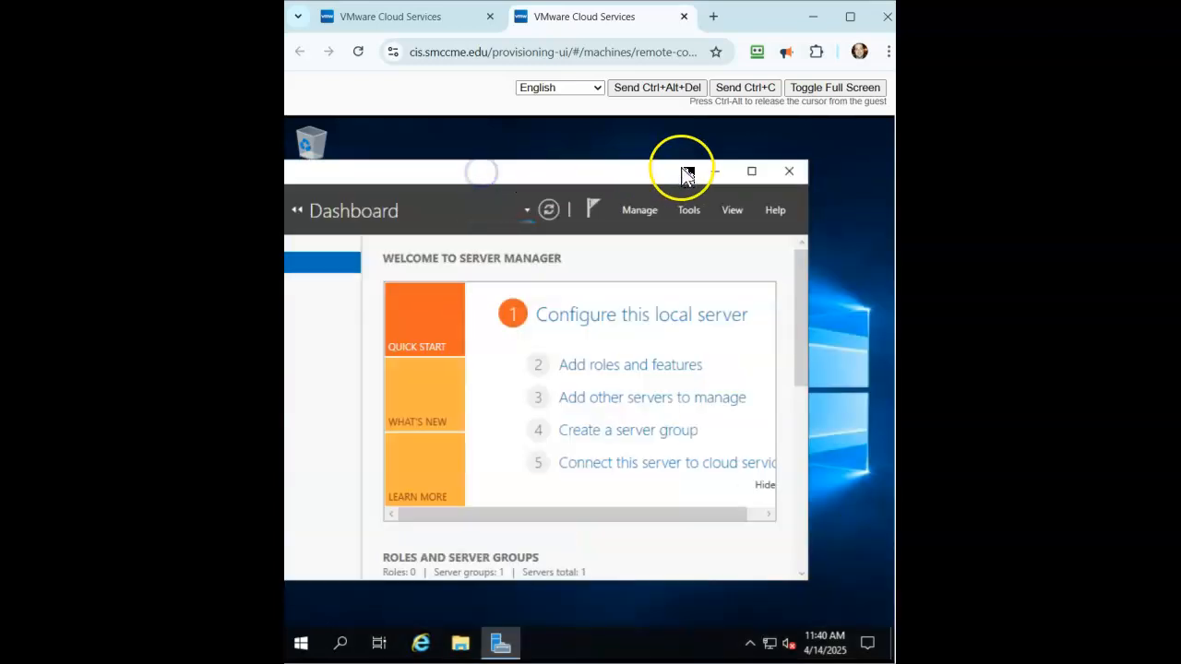
pyautogui.click(753, 170)
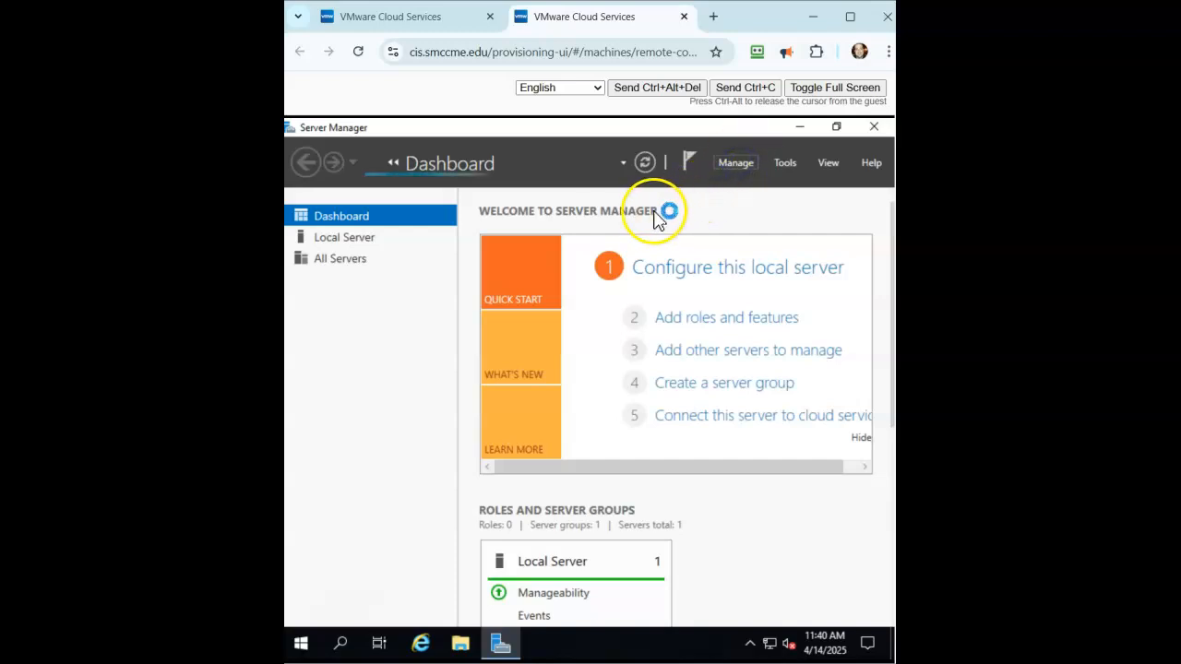
# - Run Add Roles and Features as a role-based install targeting Server2JC
pyautogui.click(738, 168)
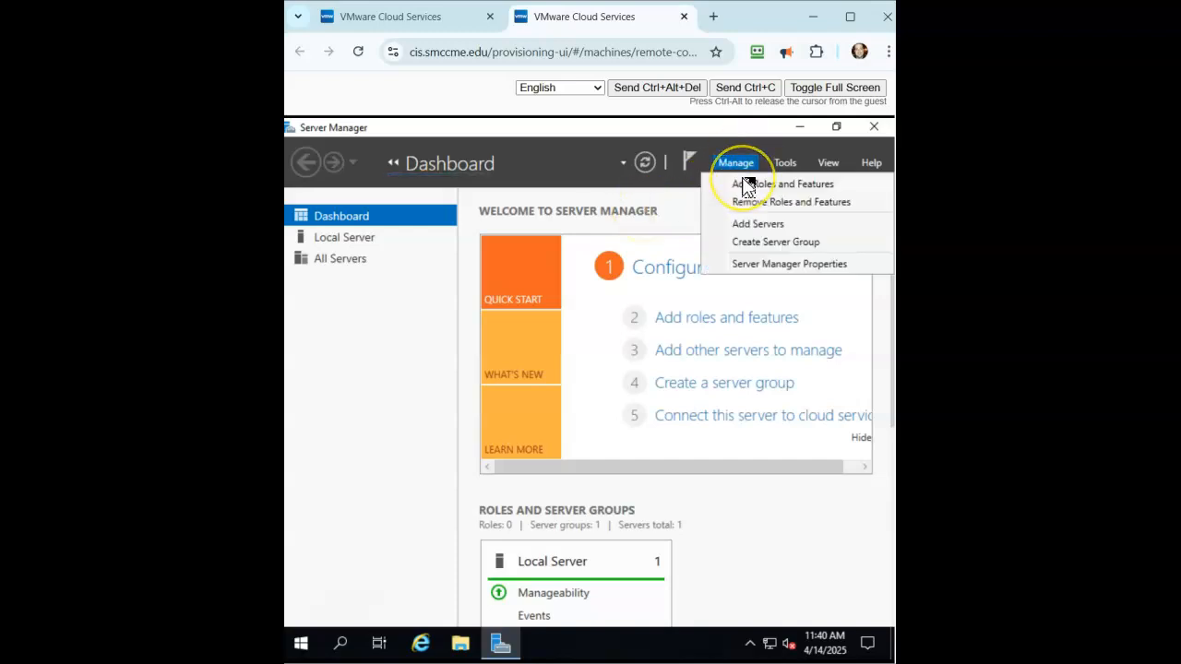
pyautogui.click(743, 185)
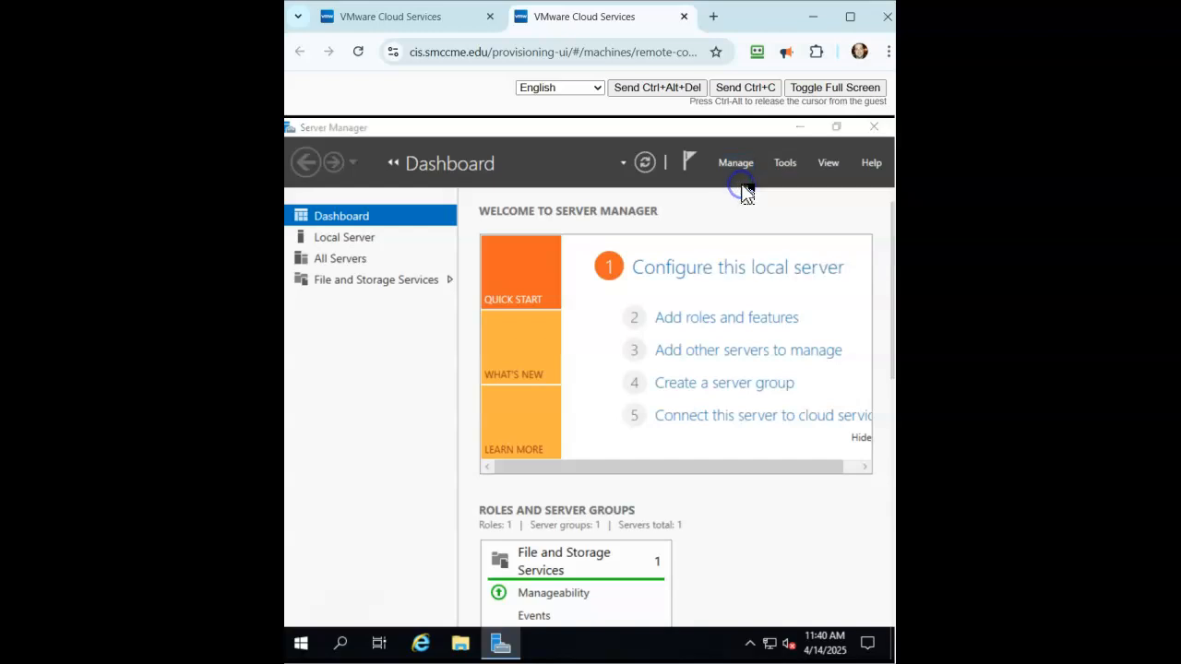
pyautogui.click(489, 538)
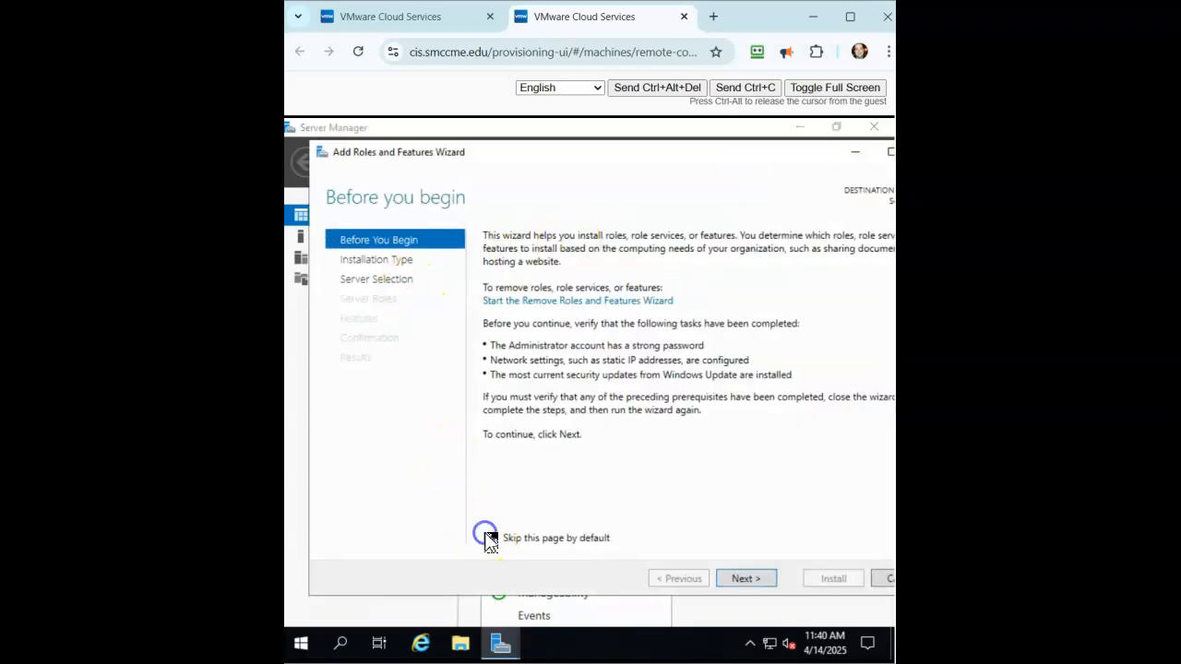
pyautogui.click(734, 579)
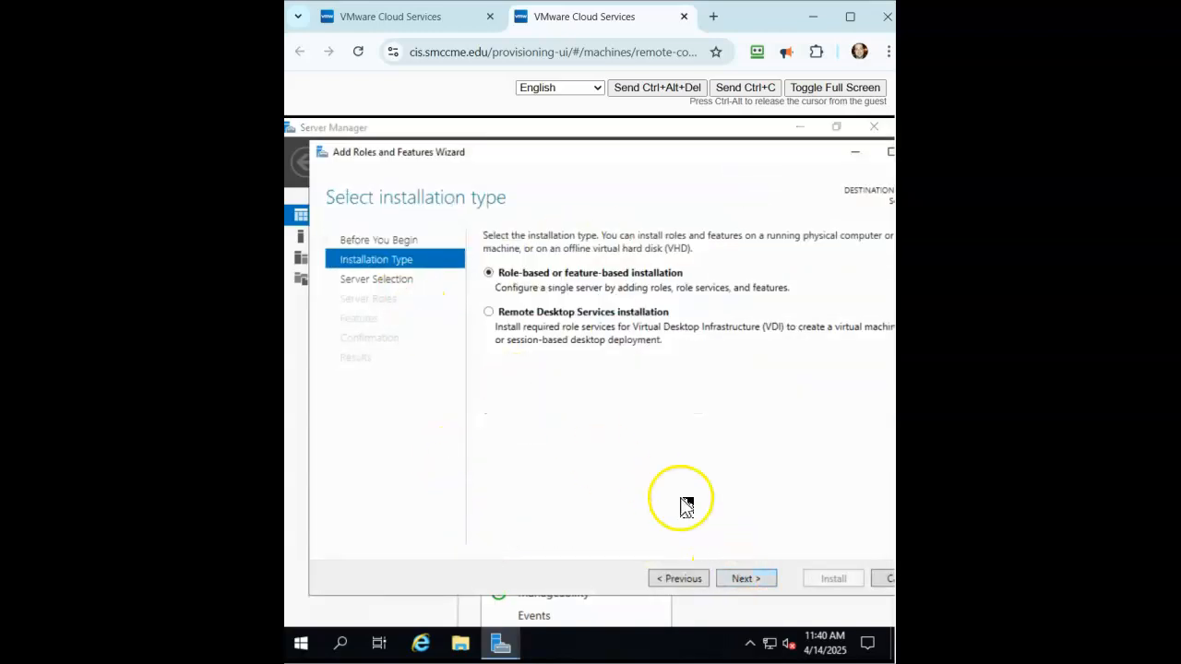
pyautogui.click(745, 579)
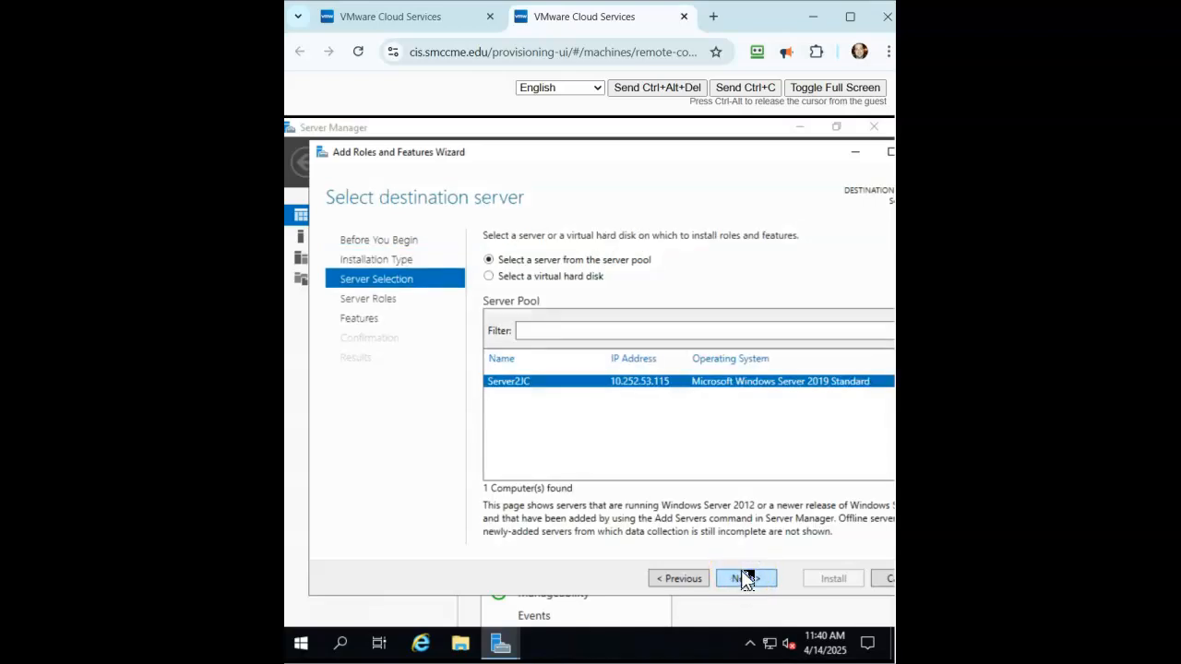
pyautogui.click(746, 578)
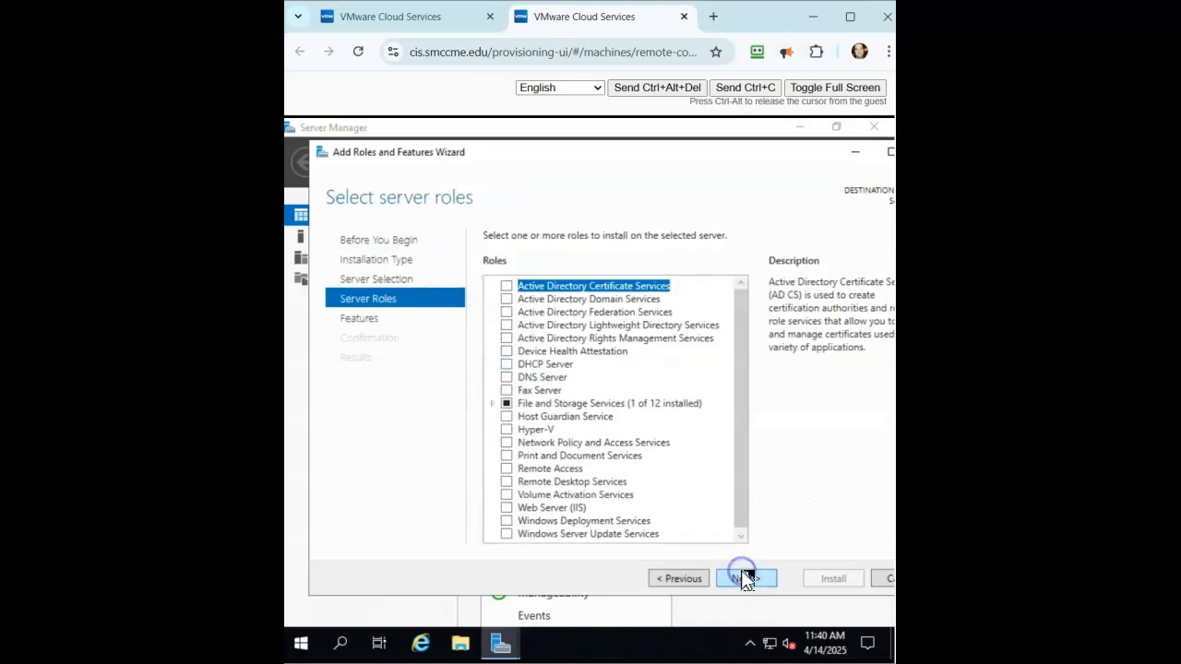
# - Select AD DS and DNS Server with their management tools and start the installation
pyautogui.click(507, 301)
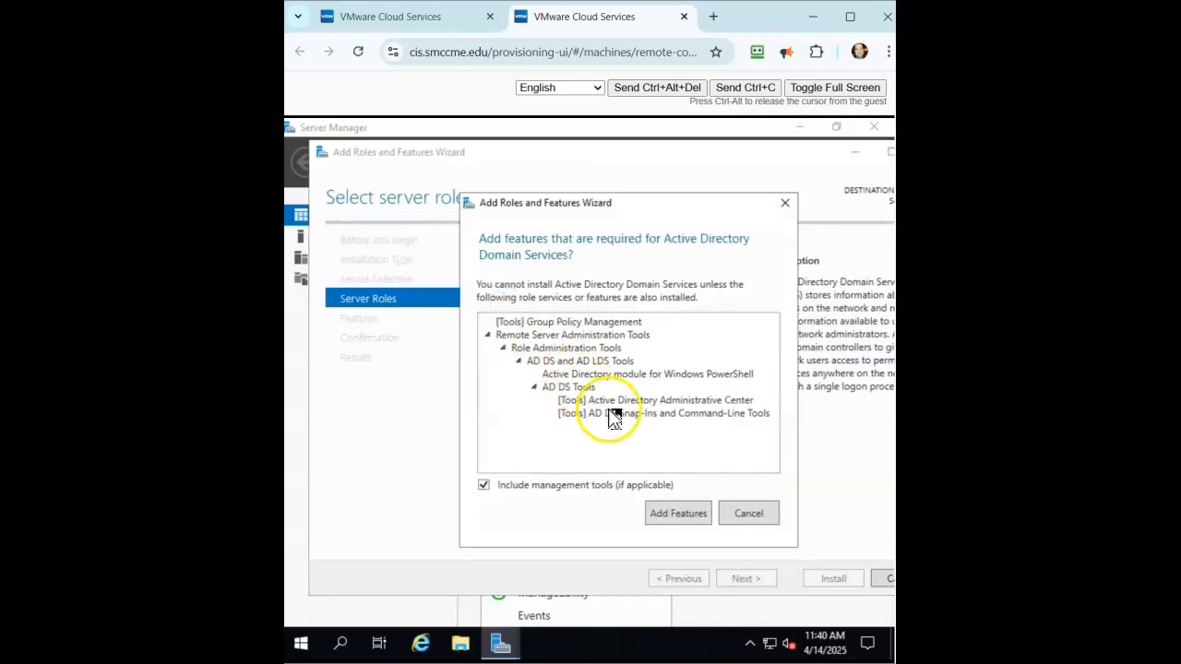
pyautogui.click(678, 513)
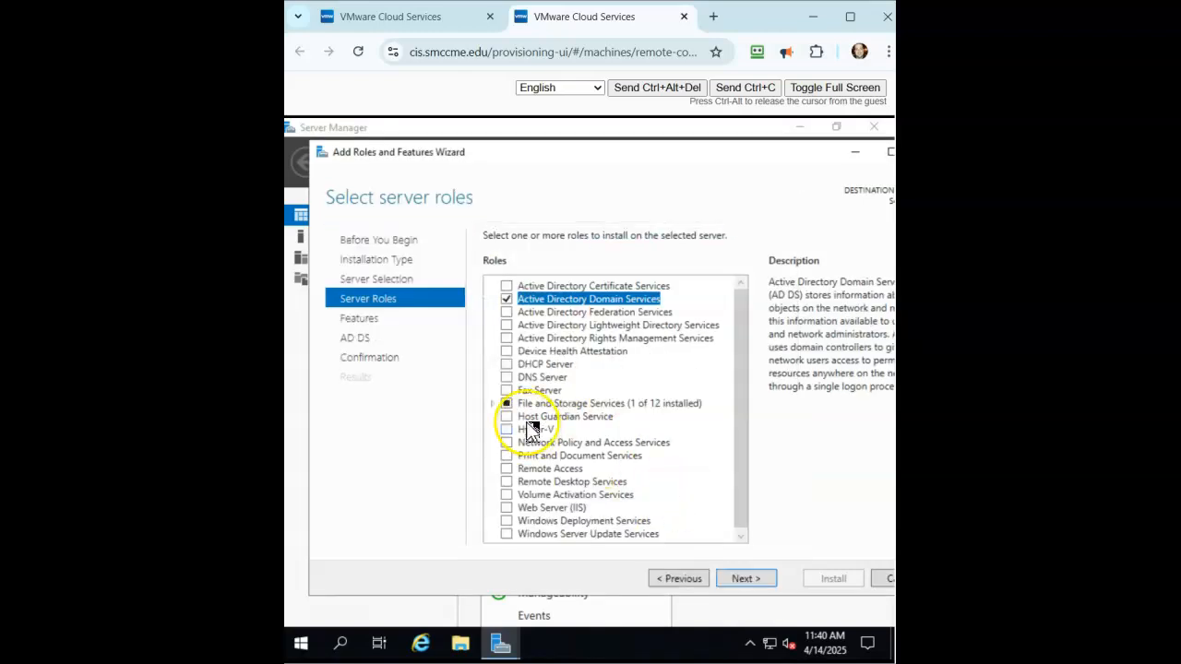
pyautogui.click(507, 377)
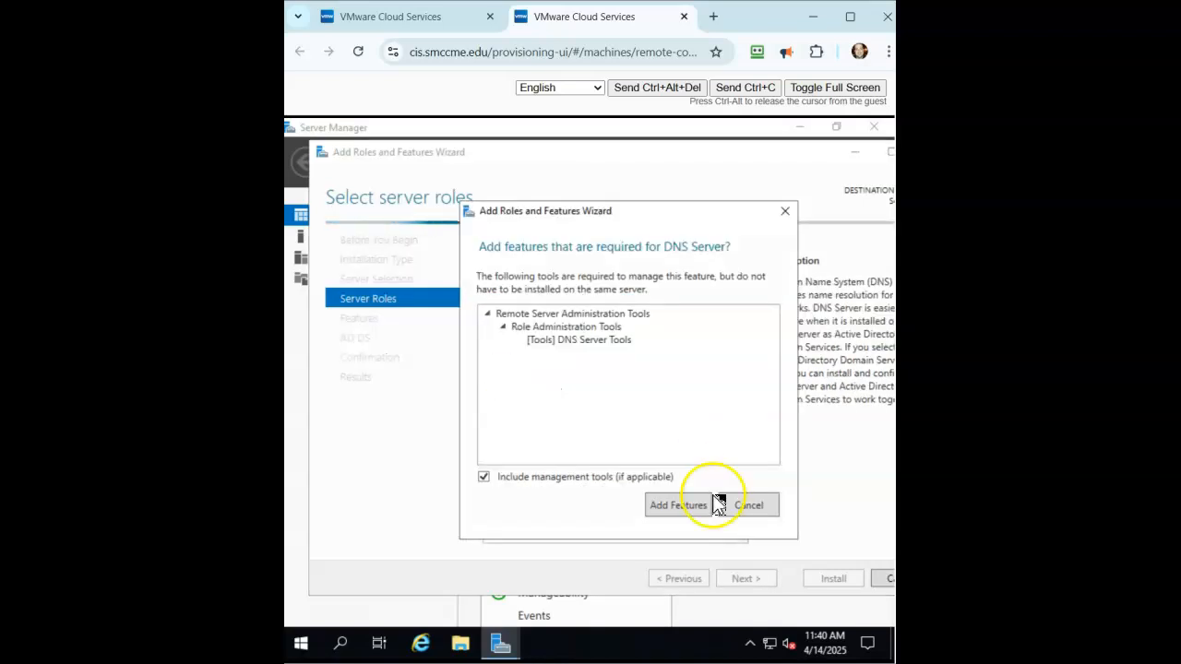
pyautogui.click(750, 511)
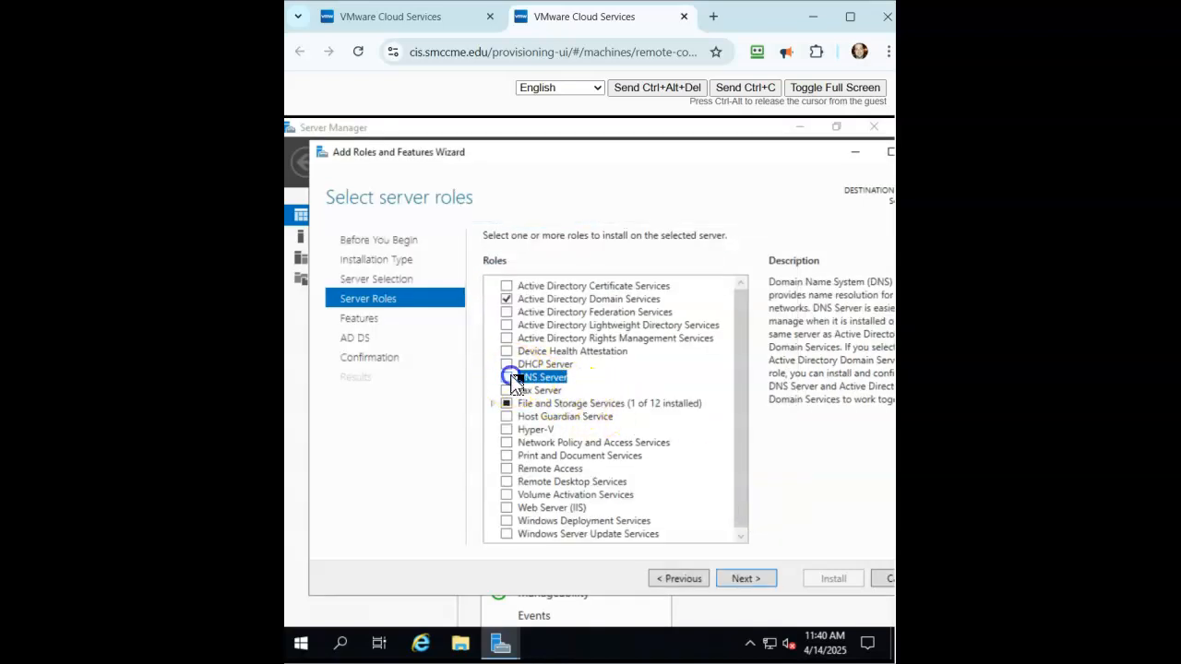
pyautogui.click(508, 377)
pyautogui.click(694, 506)
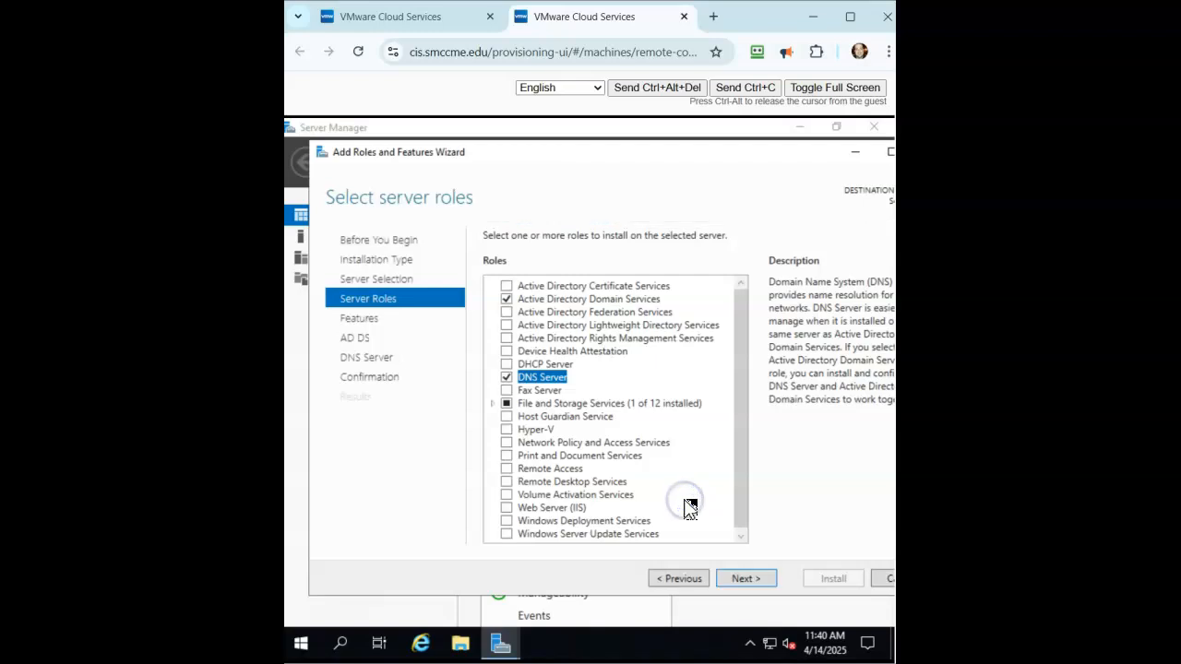
pyautogui.click(745, 579)
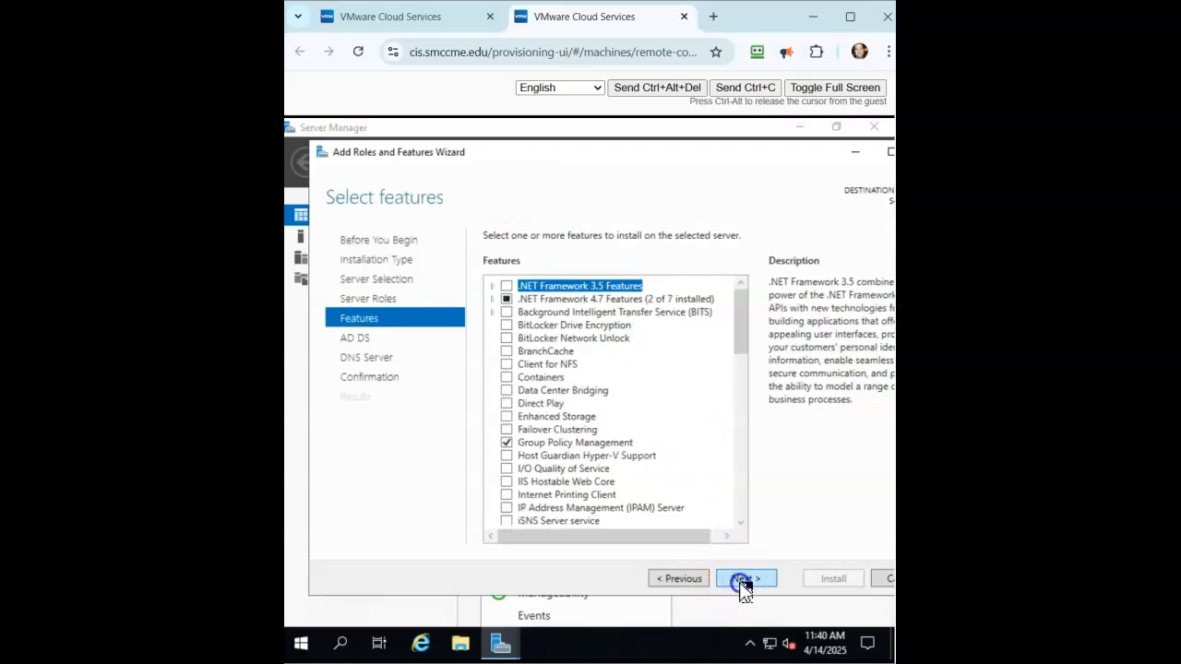
pyautogui.click(742, 580)
pyautogui.click(744, 580)
pyautogui.click(744, 580)
pyautogui.click(831, 579)
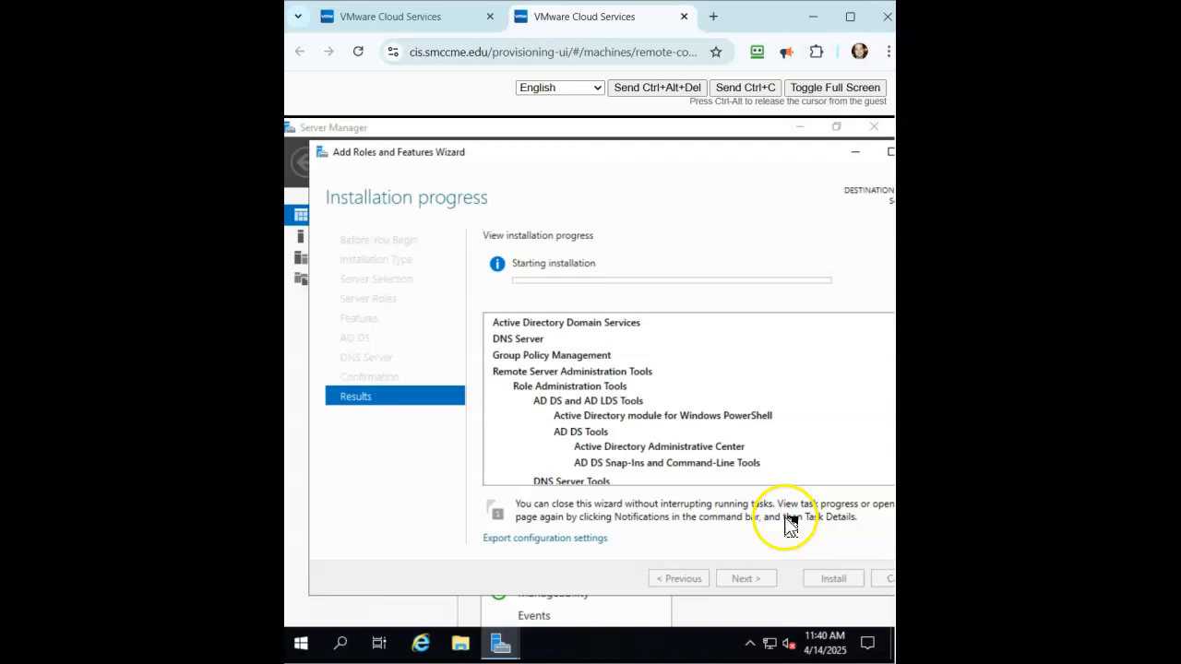
# - On Server1JC, close the finished install wizard and choose 'Promote this server to a domain controller'
pyautogui.click(388, 17)
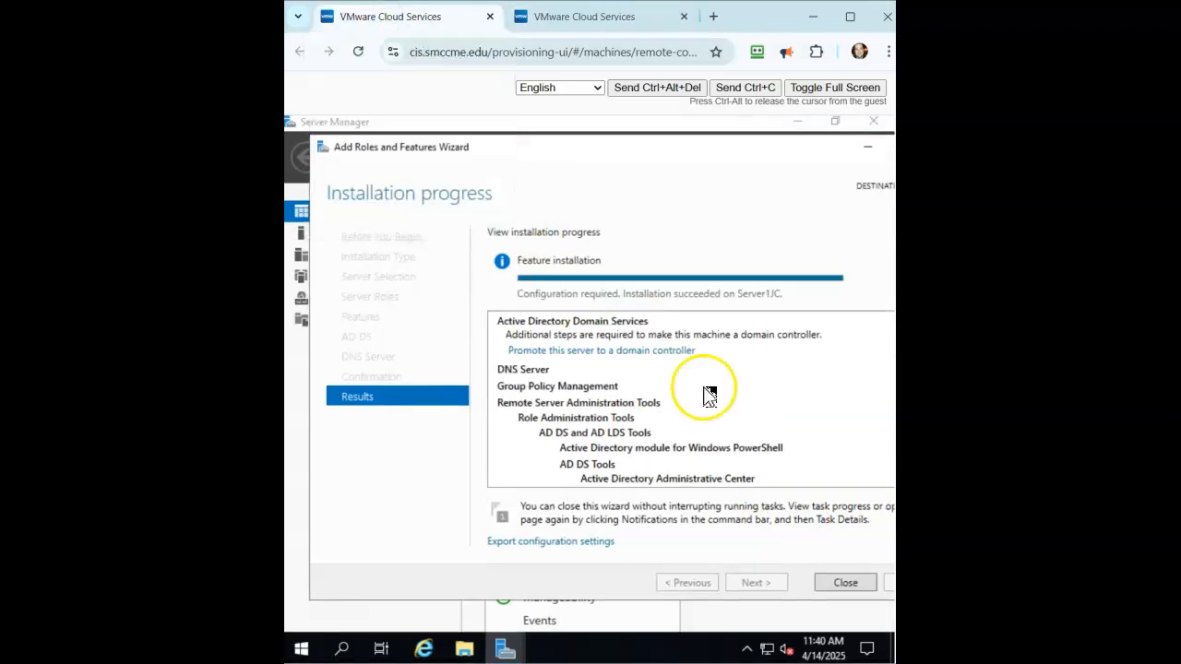
pyautogui.click(847, 583)
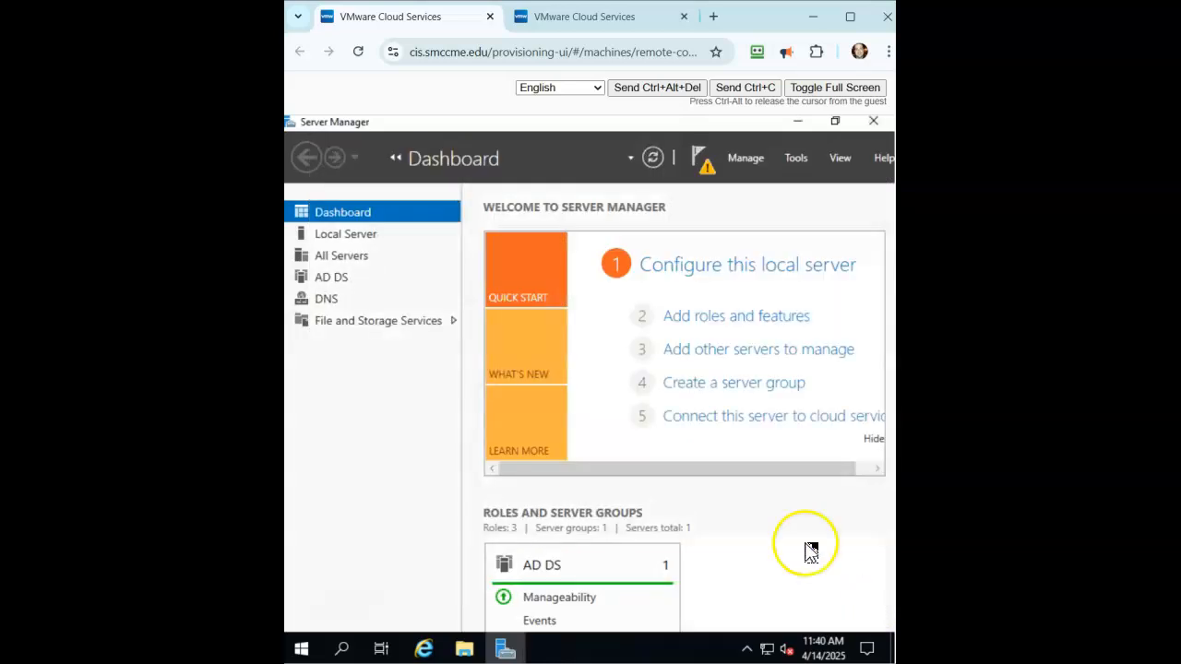
pyautogui.click(701, 160)
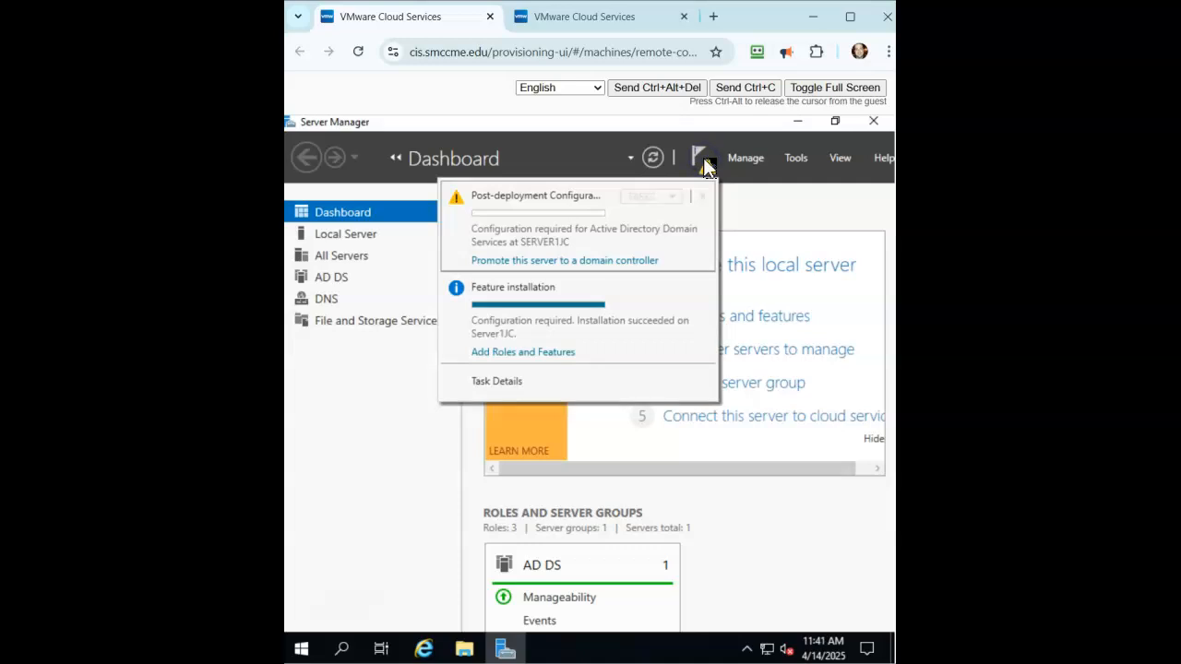
pyautogui.click(609, 262)
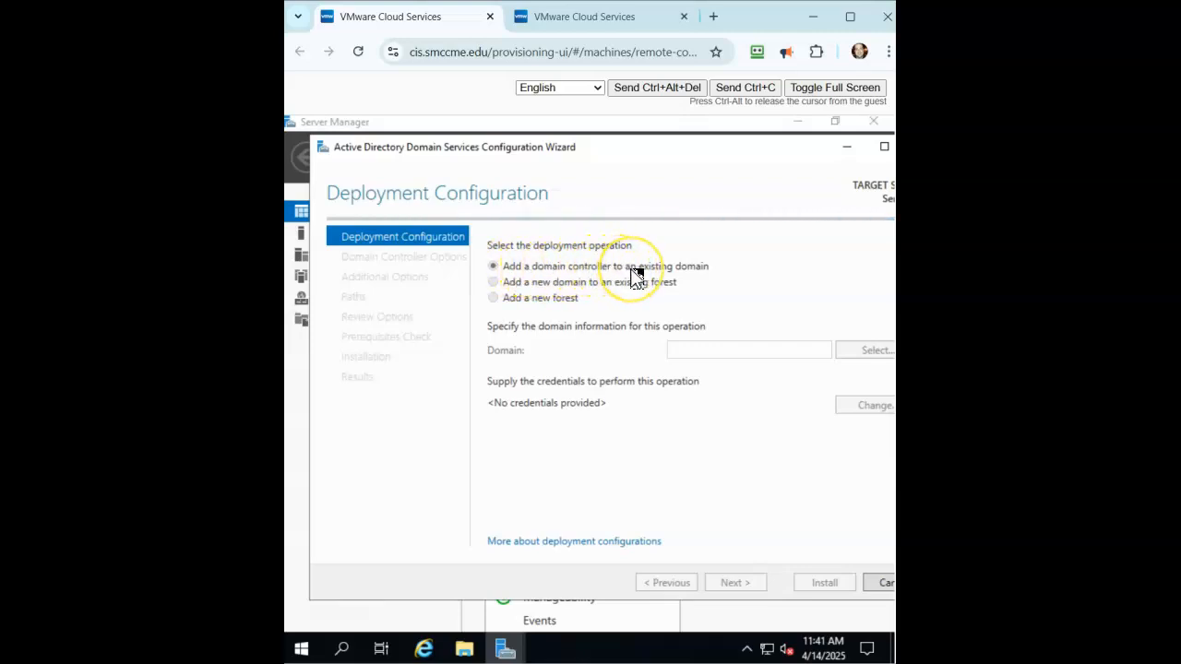
# - Create a new forest with root domain CrochetJC.prv
pyautogui.click(493, 298)
pyautogui.click(685, 352)
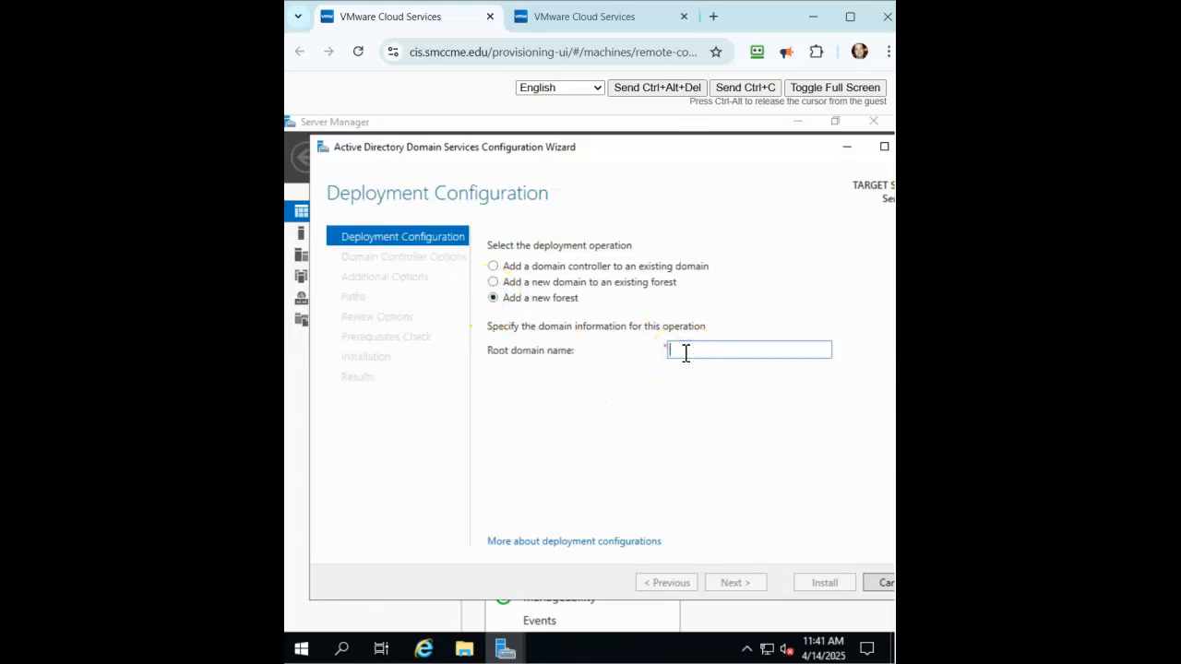
pyautogui.write('CrochetJC.prv')
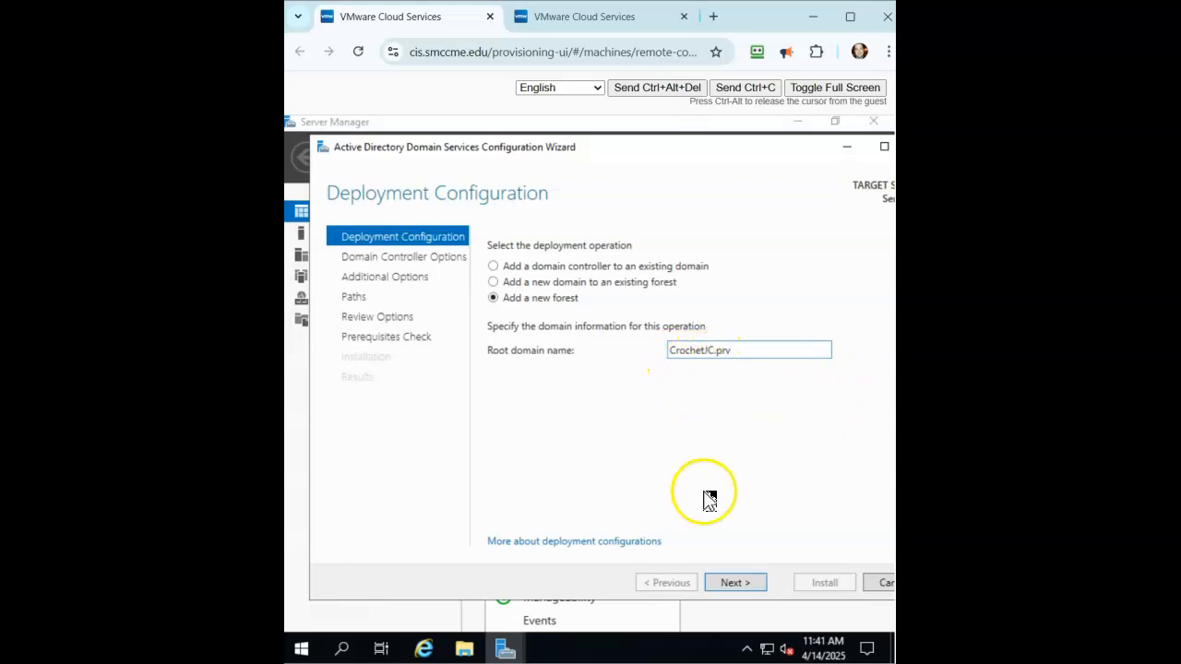
pyautogui.click(736, 585)
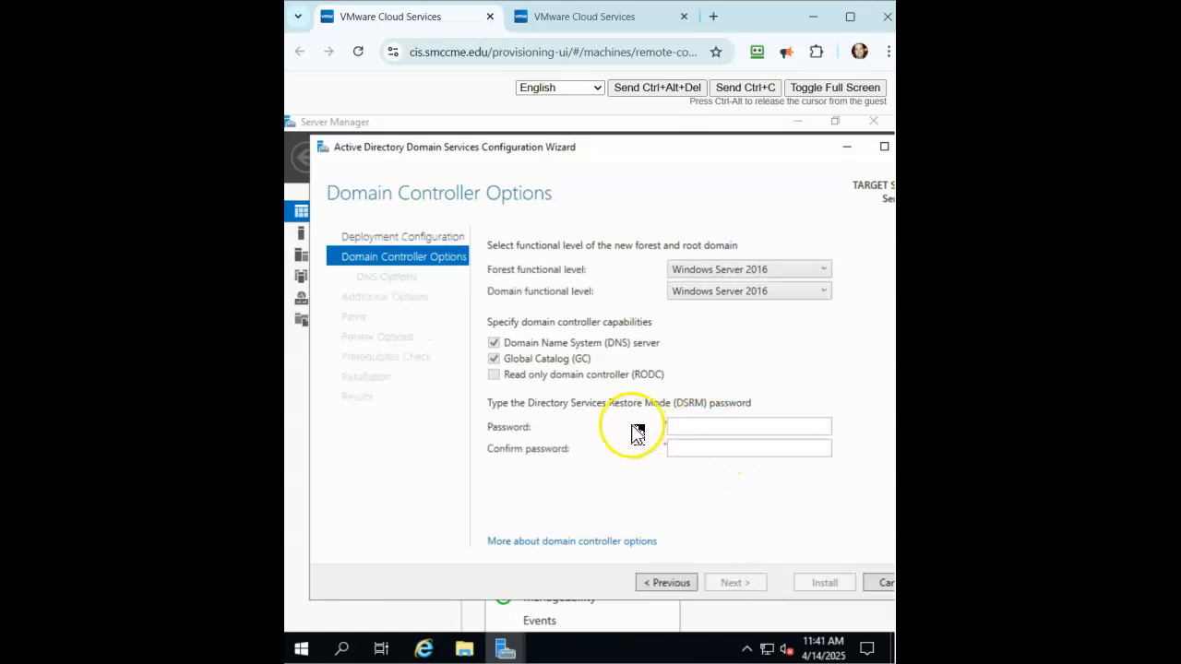
# - Enter and confirm the DSRM password, then advance past DNS Options to Additional Options
pyautogui.click(681, 424)
pyautogui.write('P')
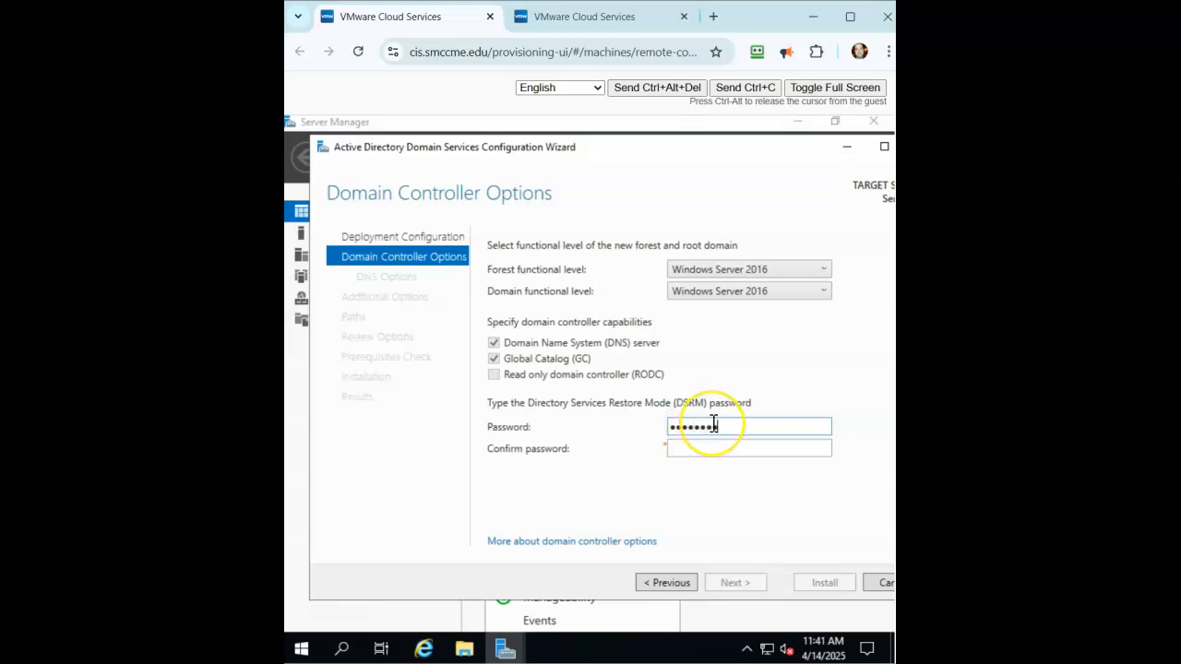
pyautogui.write('••••••••')
pyautogui.click(742, 582)
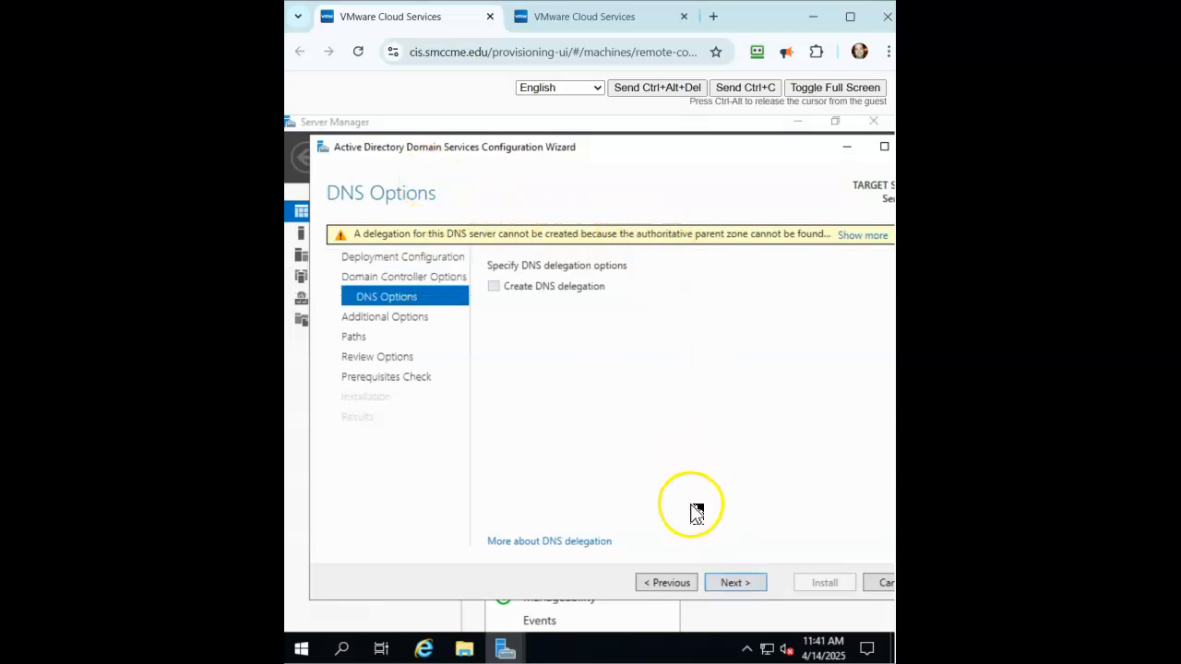
pyautogui.click(729, 589)
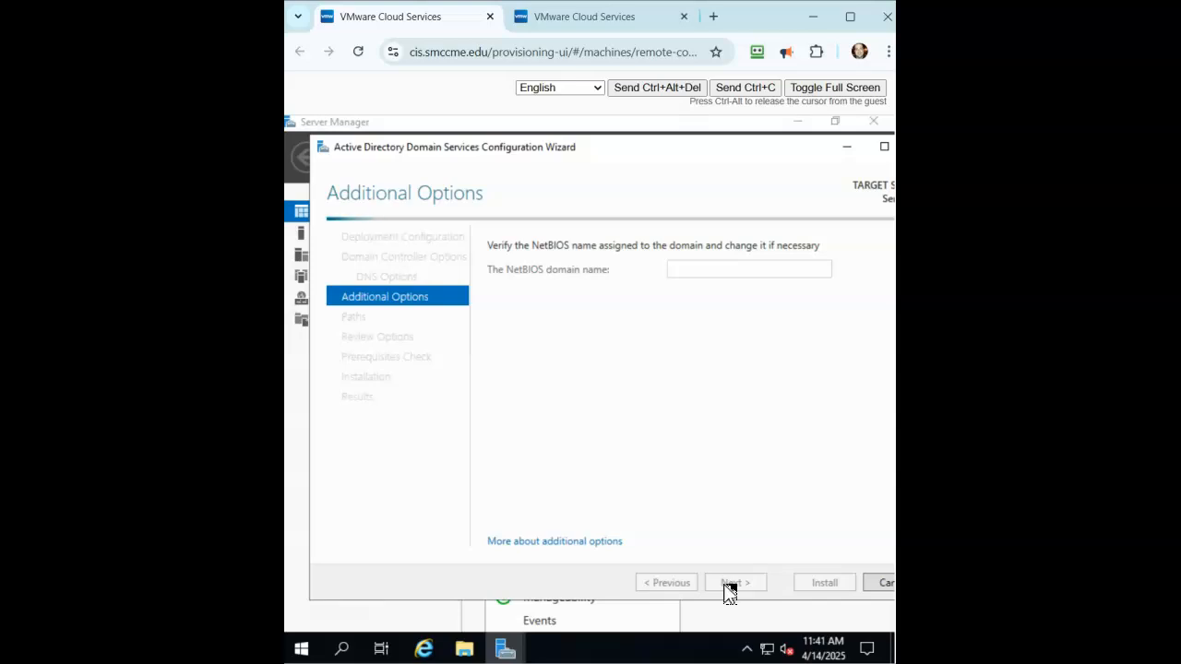
# - On the second VM, close the finished install wizard and choose 'Promote this server to a domain controller'
pyautogui.click(584, 18)
pyautogui.click(833, 580)
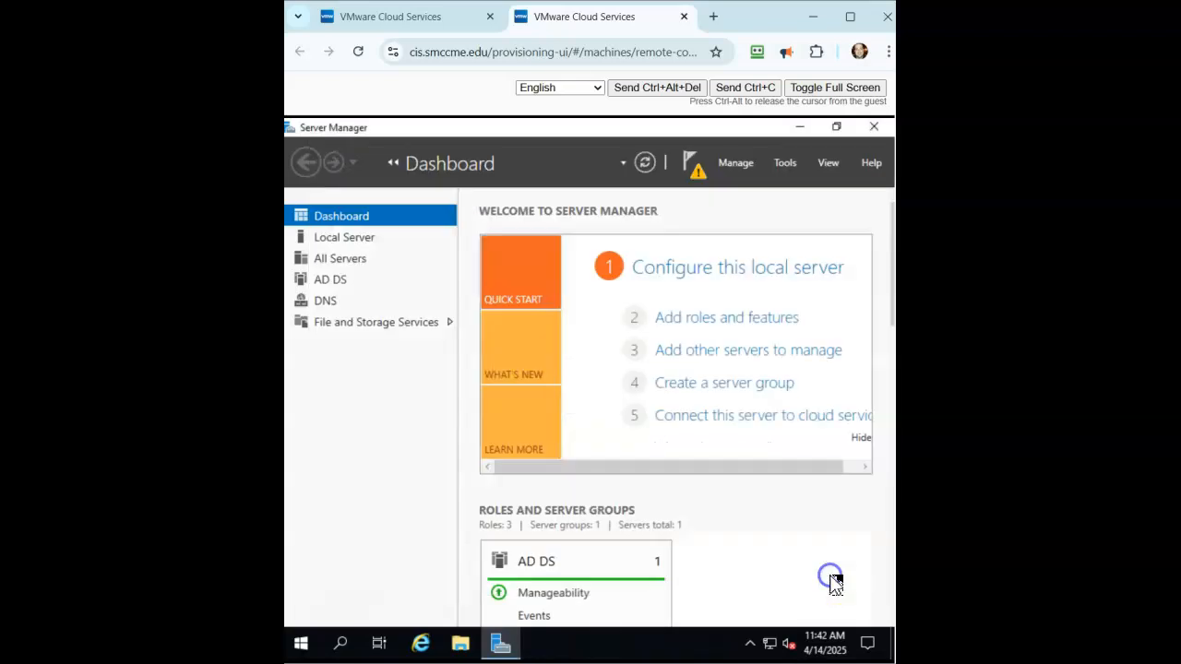
pyautogui.click(687, 166)
pyautogui.click(565, 263)
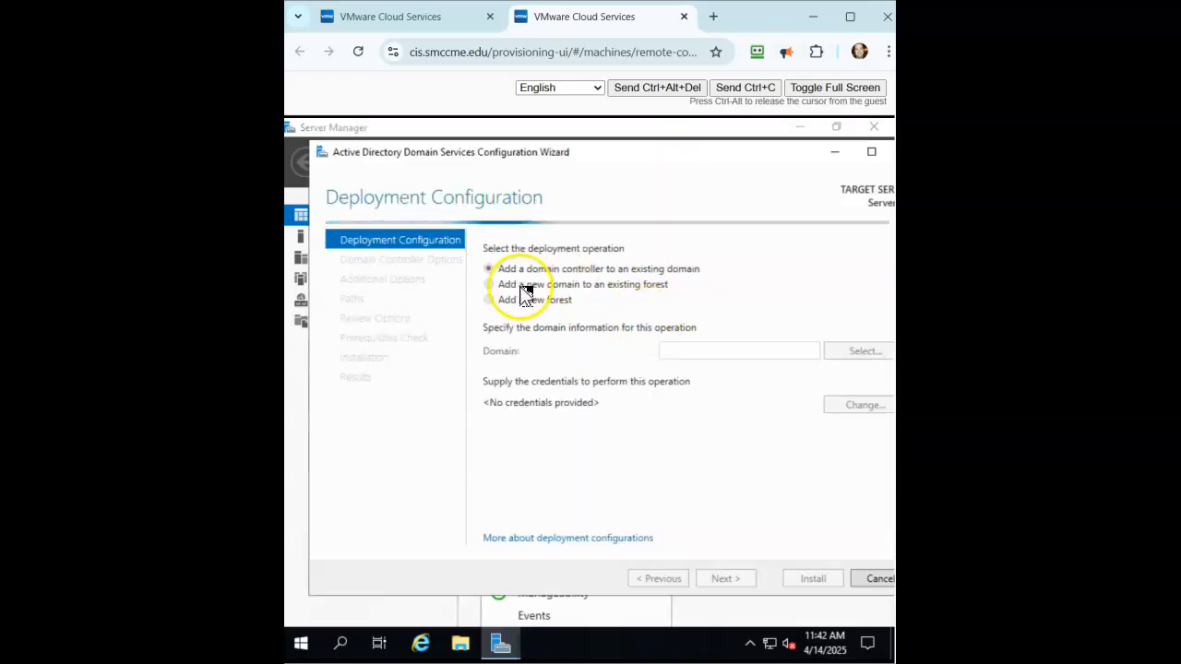
# - Create a new forest with root domain MediaJC.prv
pyautogui.click(490, 300)
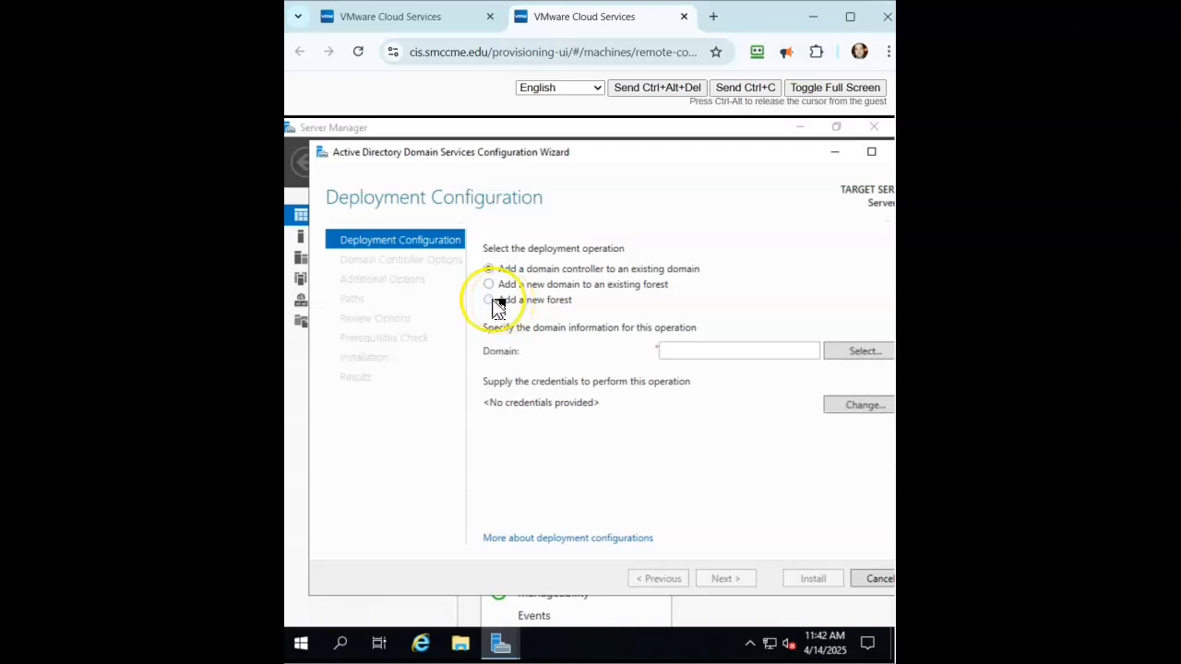
pyautogui.click(703, 351)
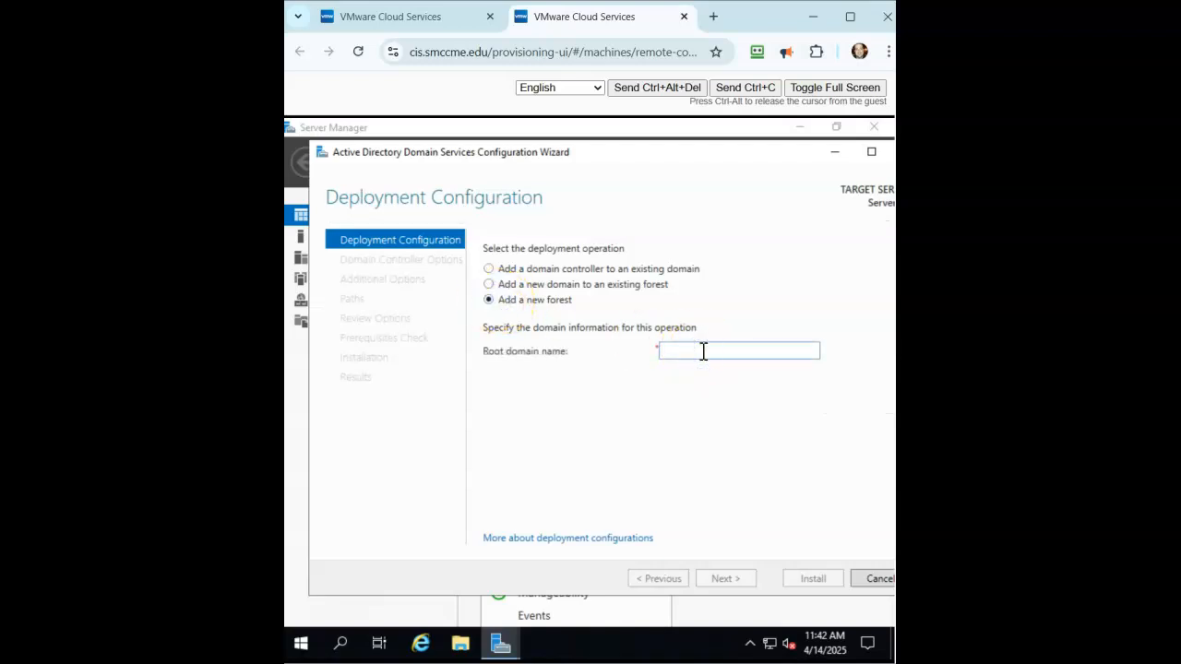
pyautogui.write('Mi')
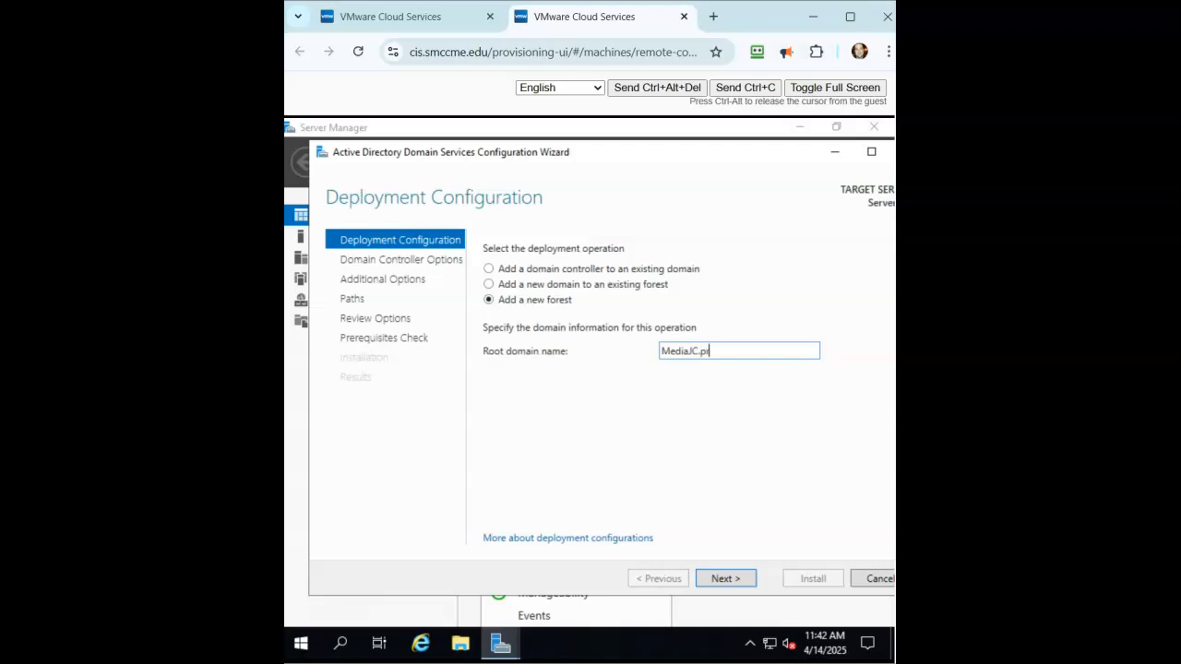
pyautogui.write('diaJC.prv')
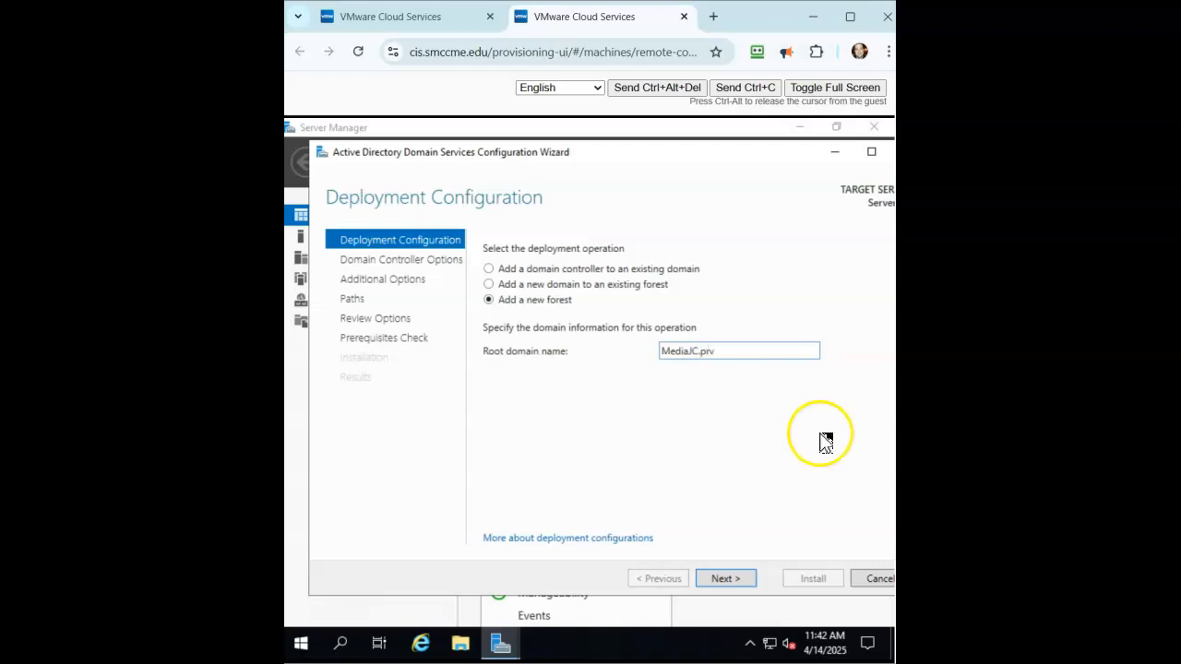
pyautogui.click(753, 580)
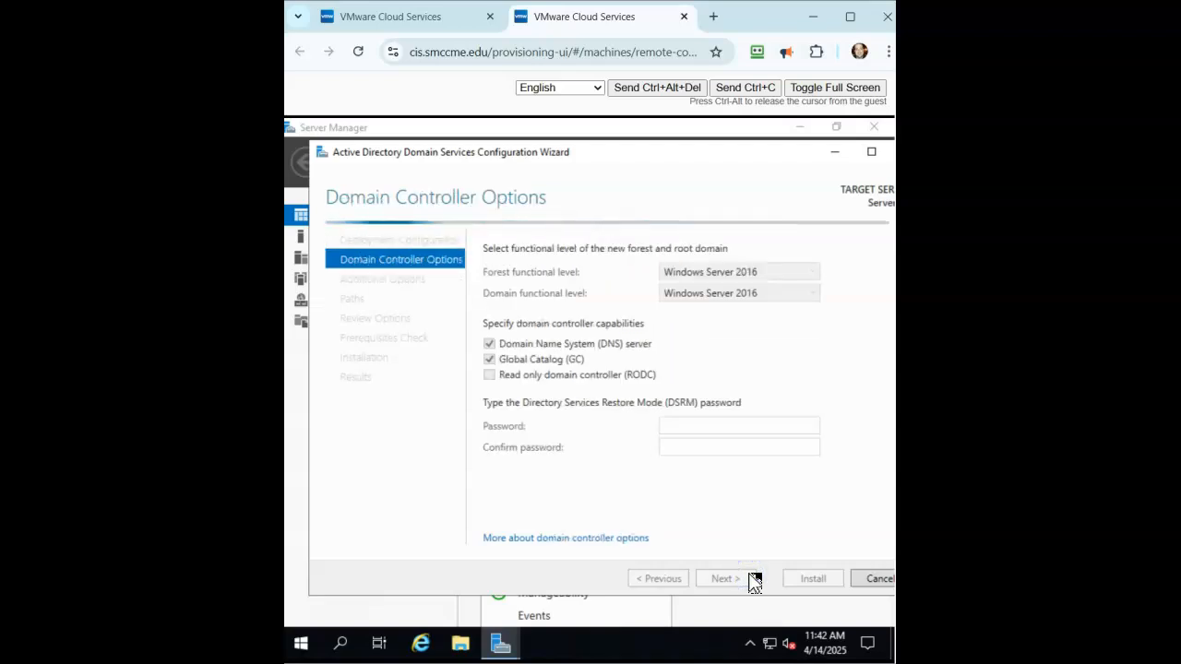
# - Enter and confirm the DSRM password, then advance past DNS Options to Additional Options
pyautogui.click(700, 430)
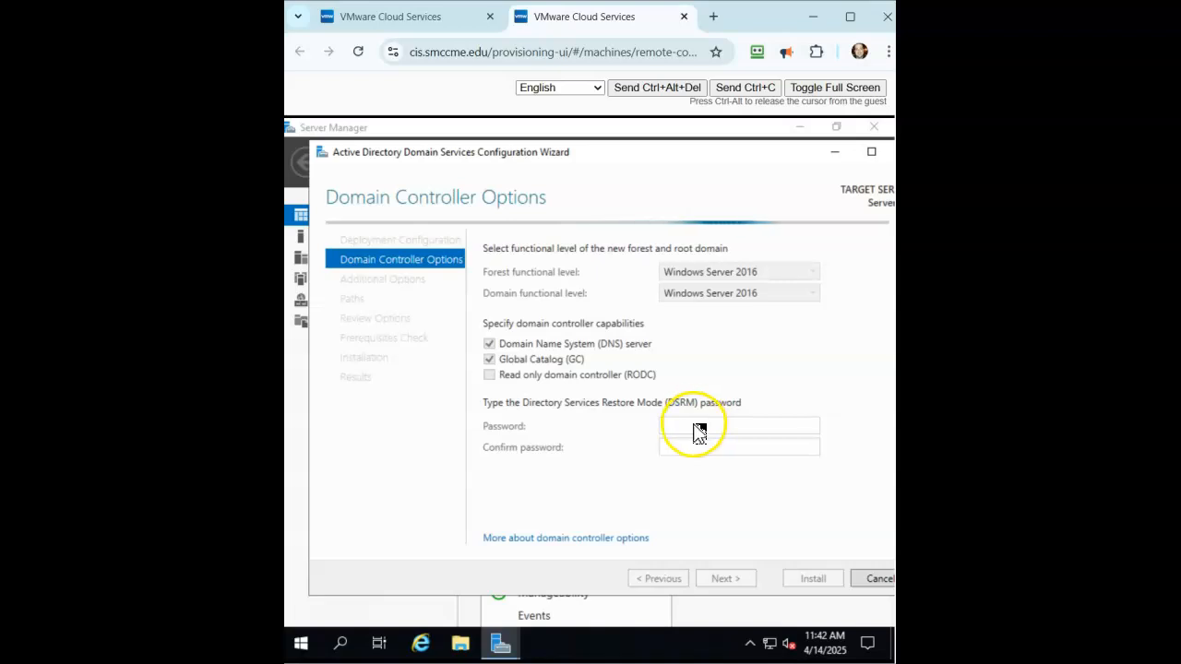
pyautogui.click(685, 426)
pyautogui.write('P')
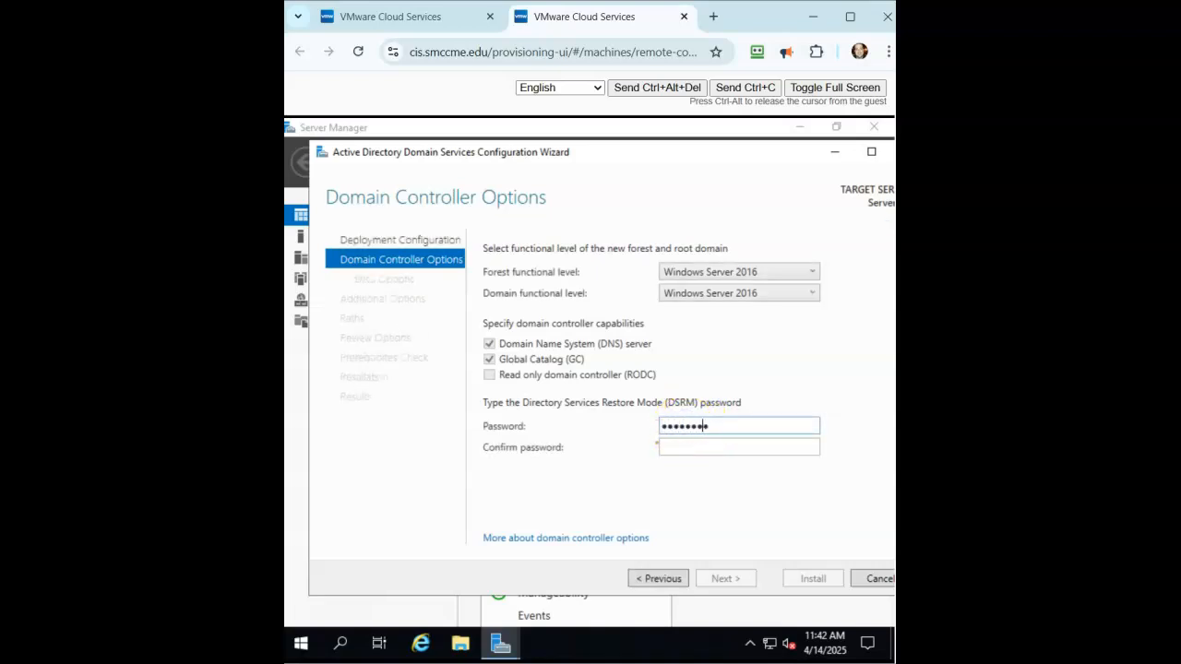
pyautogui.press('Tab')
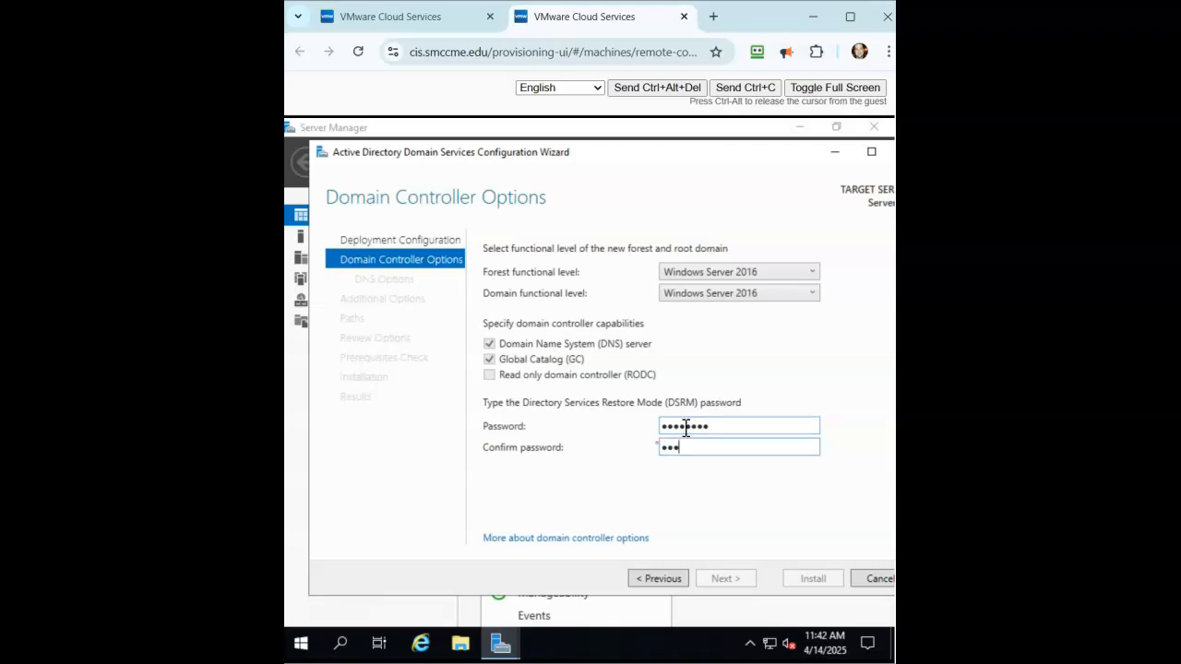
pyautogui.write('P@ssw0rd')
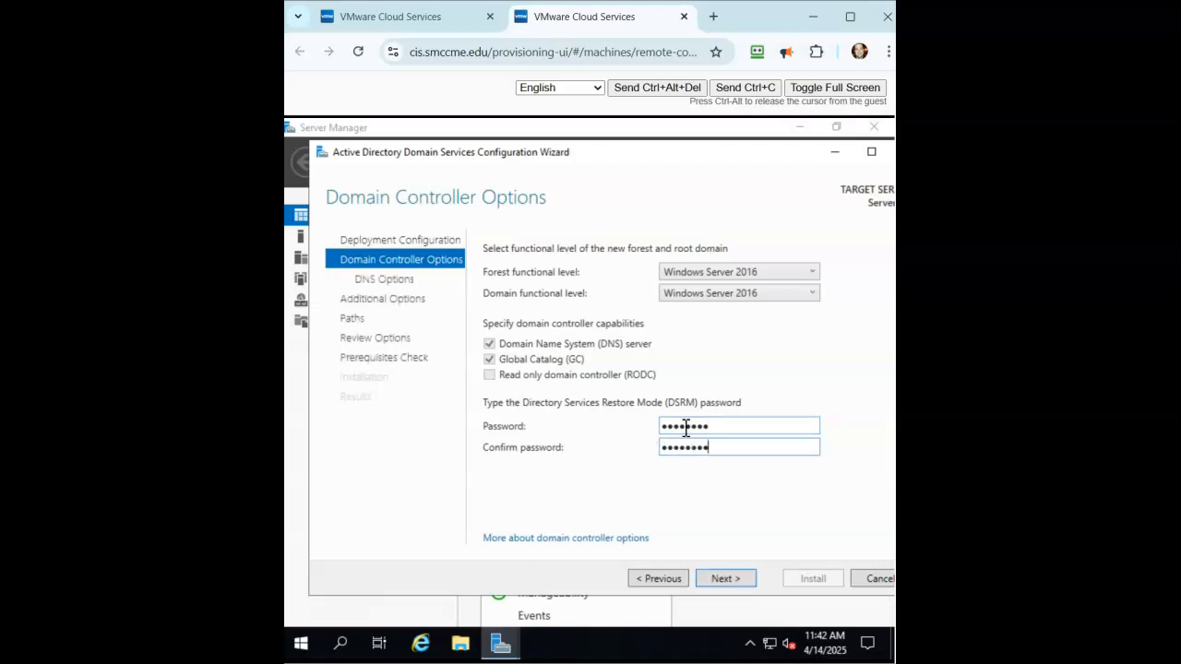
pyautogui.click(724, 575)
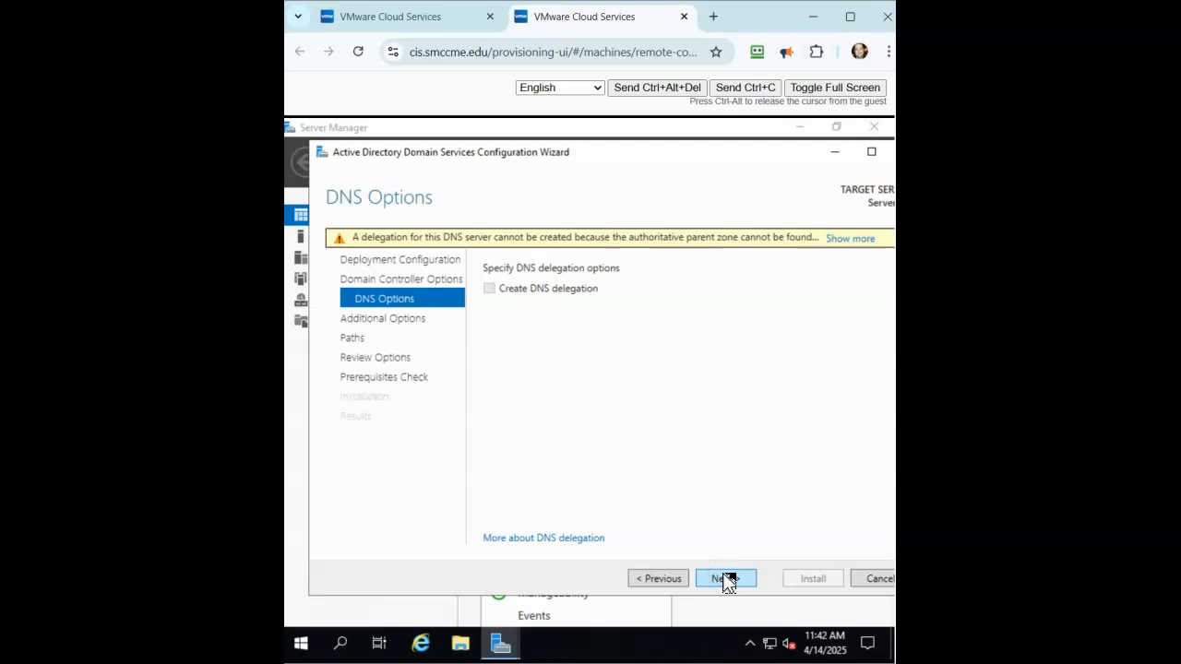
pyautogui.click(727, 579)
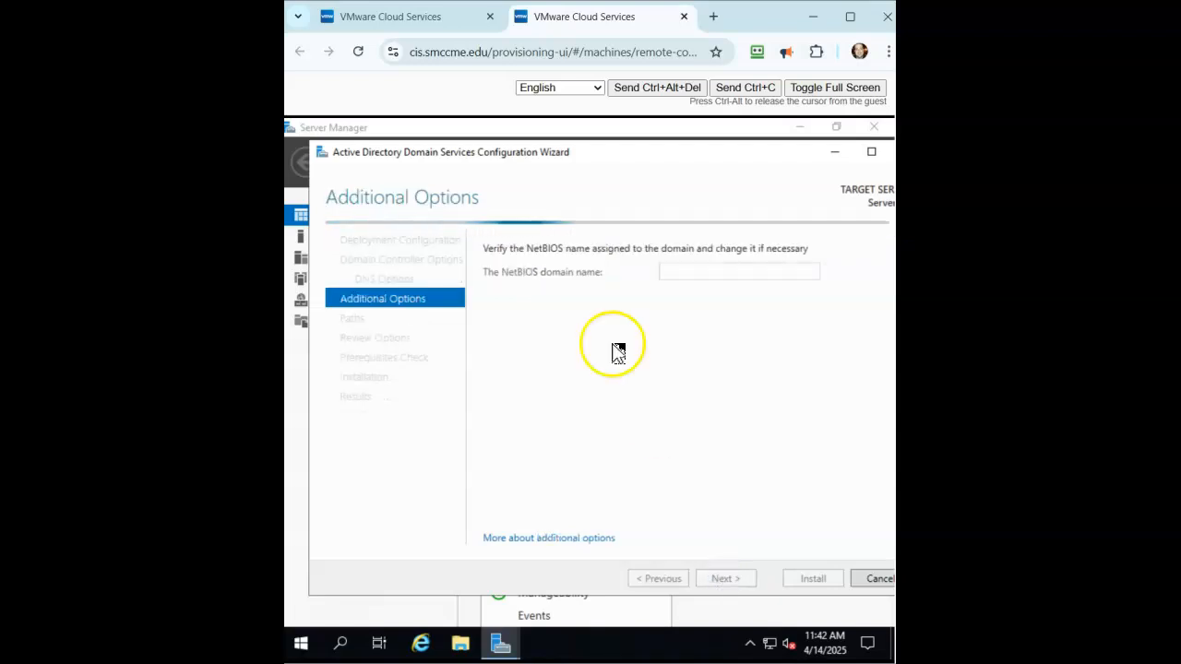
# - On the first VM, keep NetBIOS name CROCHETJC and default database, log and SYSVOL paths, then run prerequisites
pyautogui.click(410, 19)
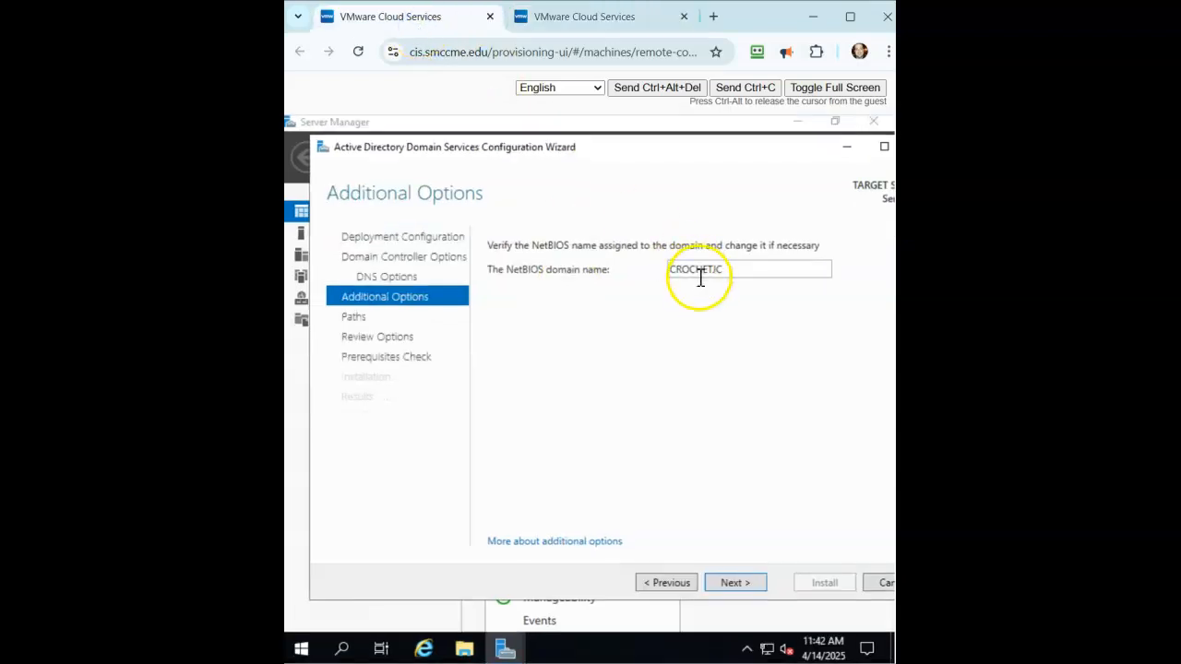
pyautogui.click(736, 582)
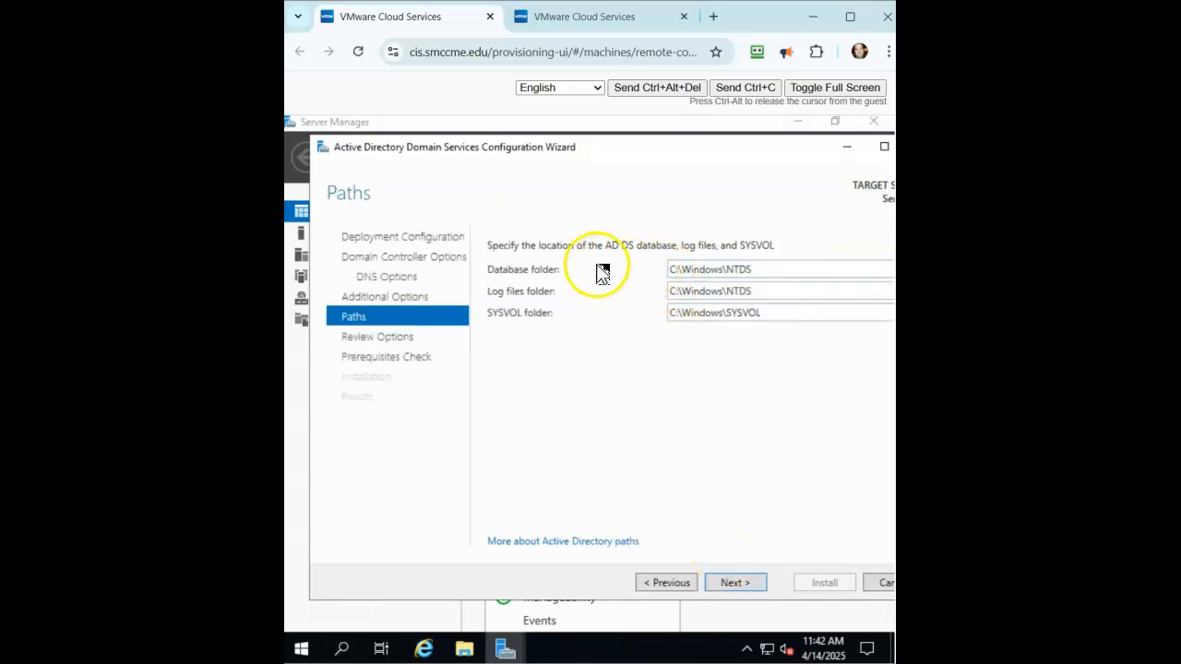
pyautogui.click(739, 583)
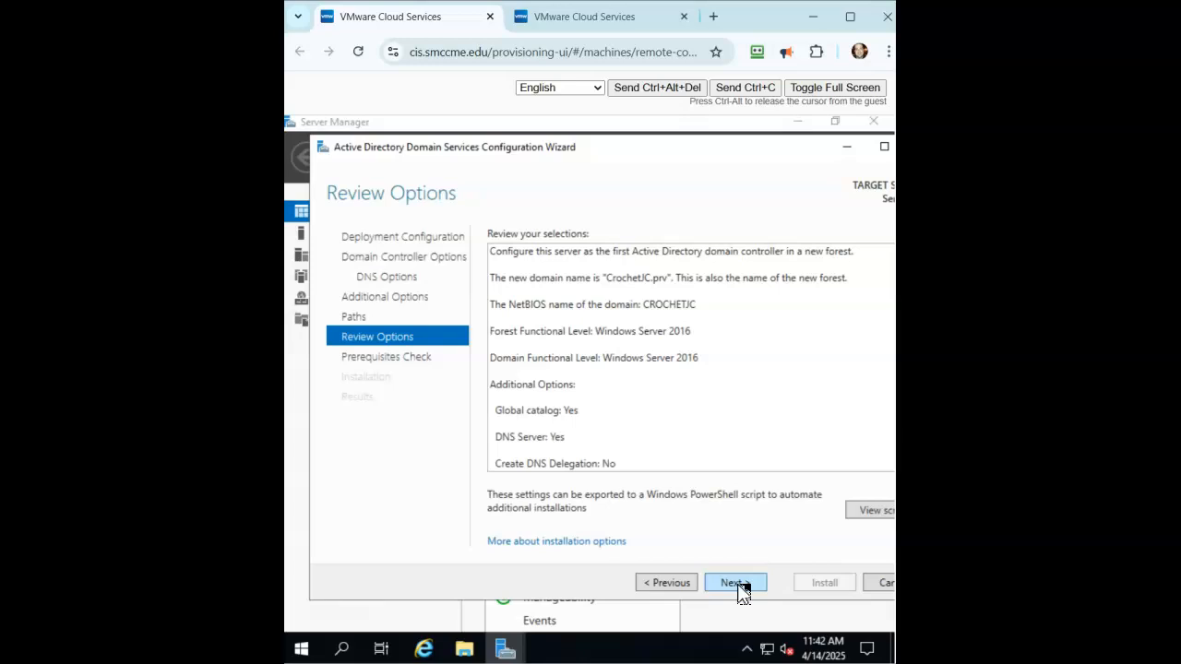
pyautogui.click(738, 583)
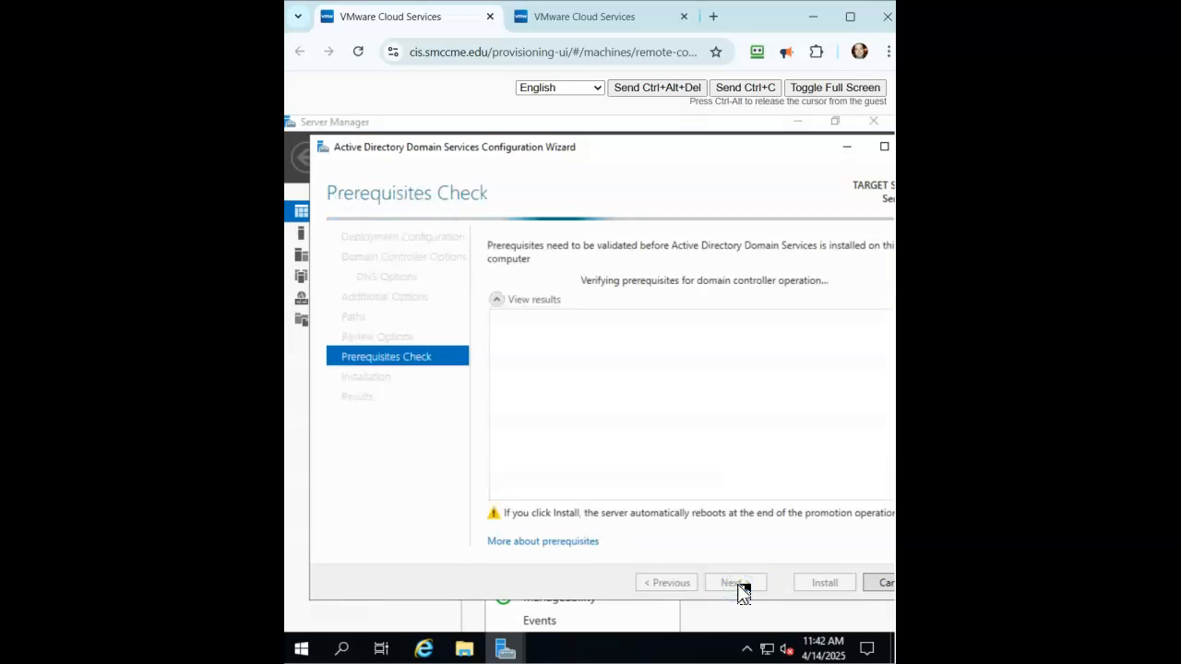
# - On the second VM, keep NetBIOS name MEDIAJC and default paths, run prerequisites, then review CrochetJC.prv results
pyautogui.click(581, 16)
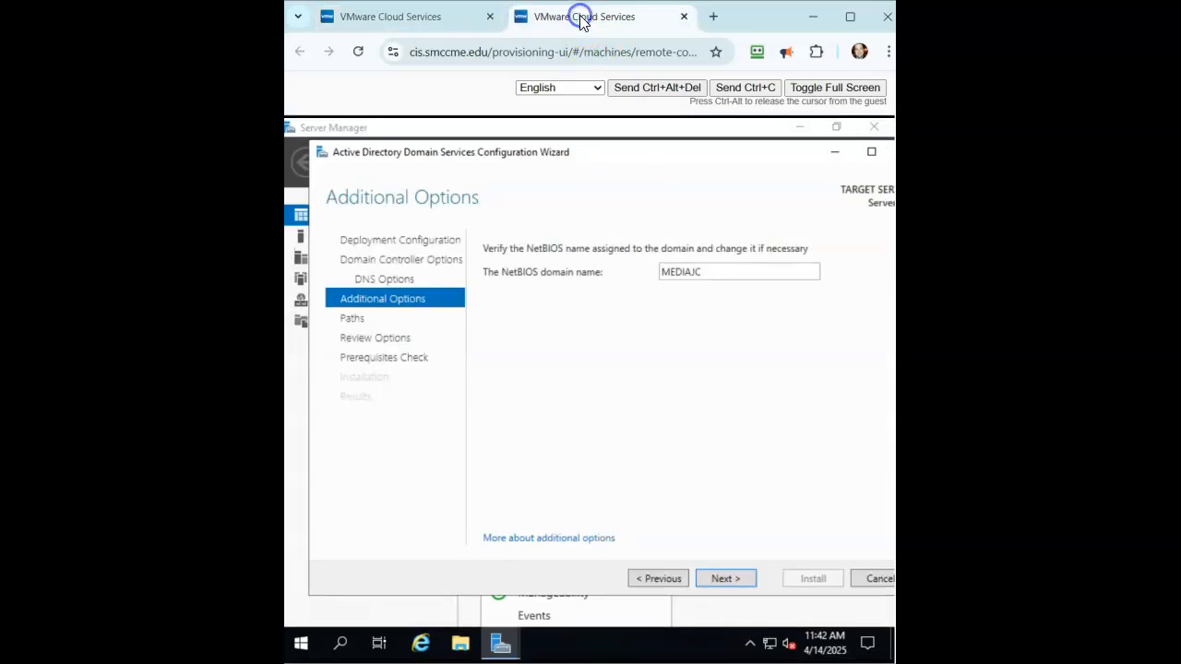
pyautogui.click(720, 579)
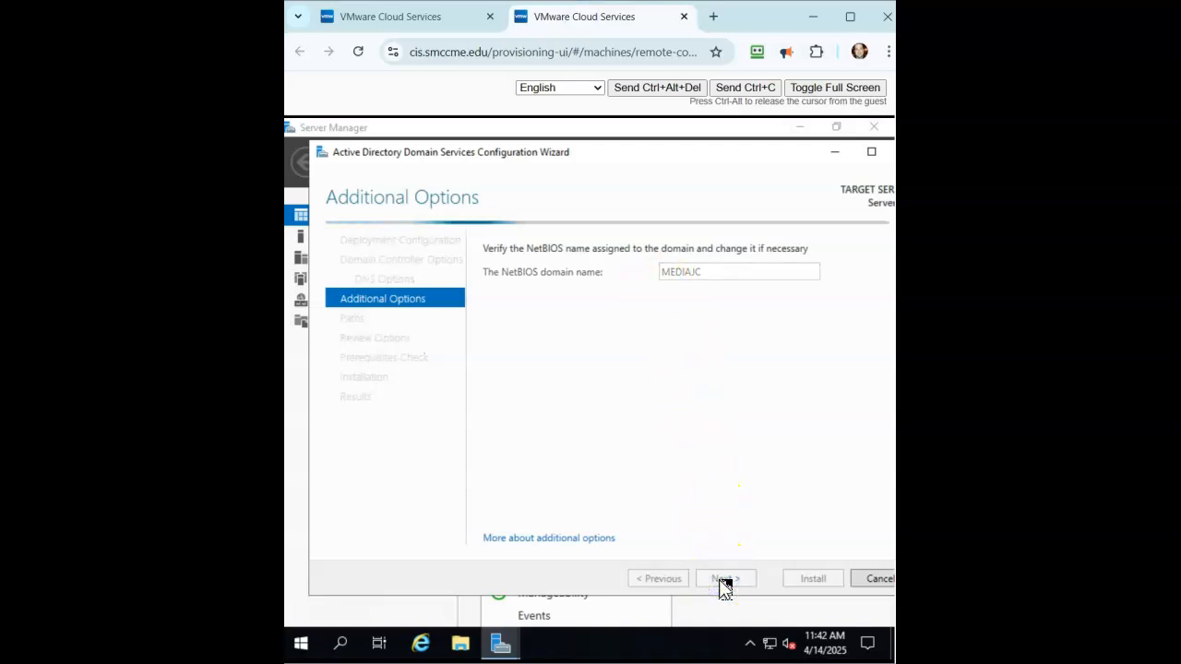
pyautogui.click(722, 581)
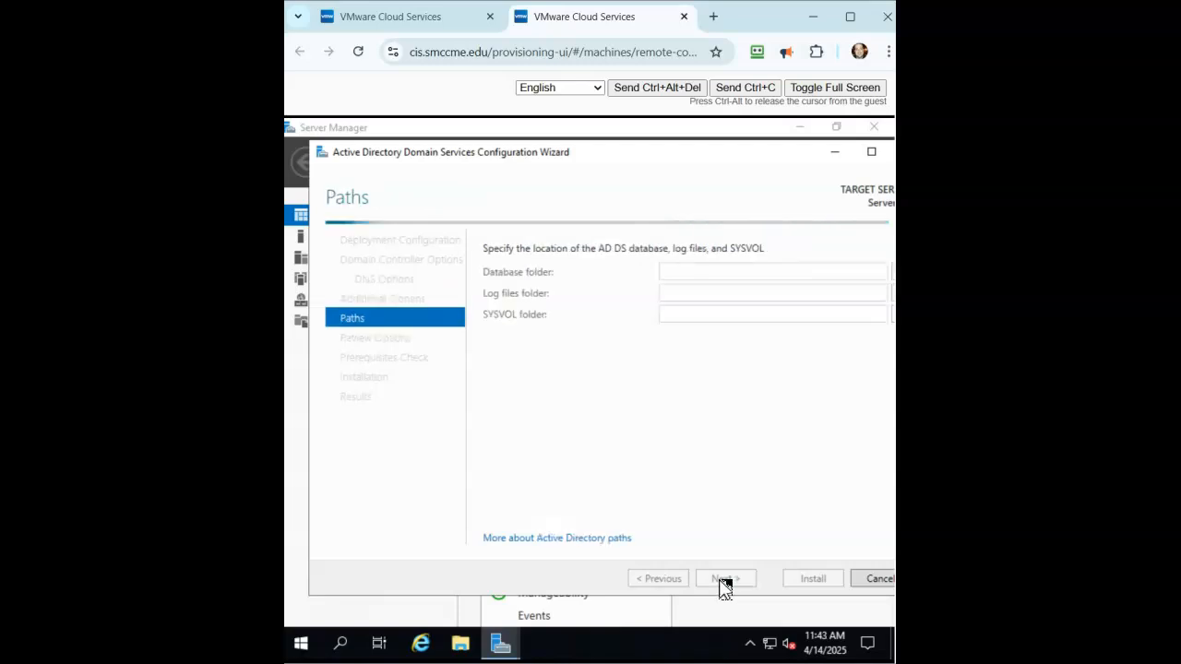
pyautogui.click(724, 581)
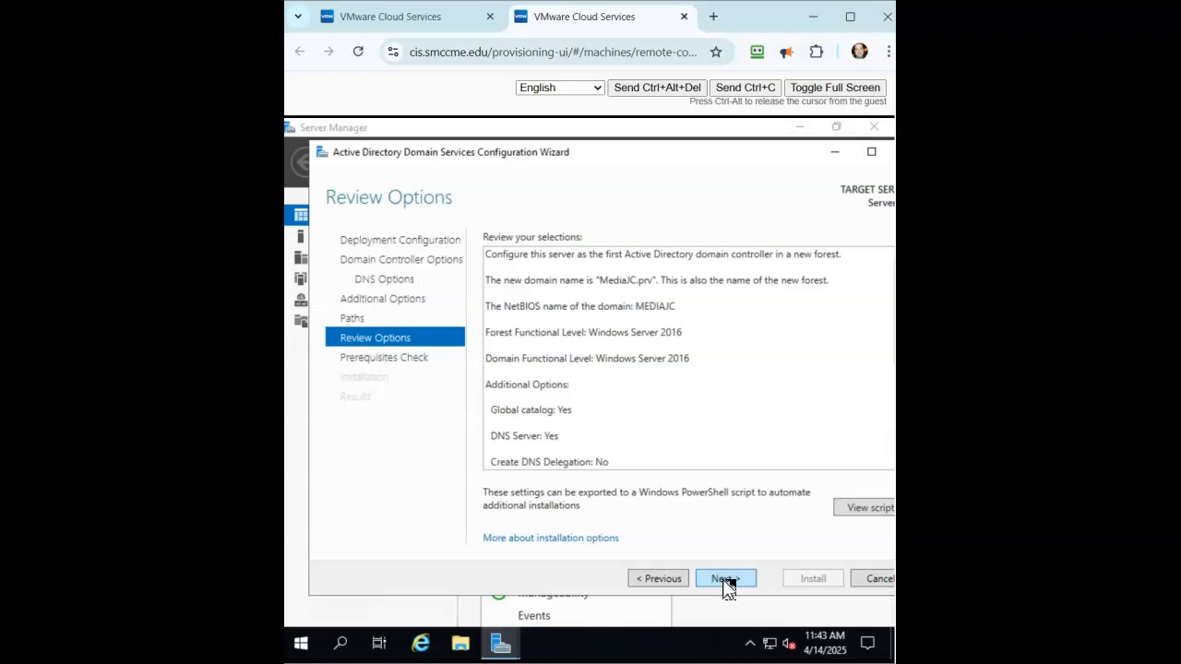
pyautogui.click(725, 581)
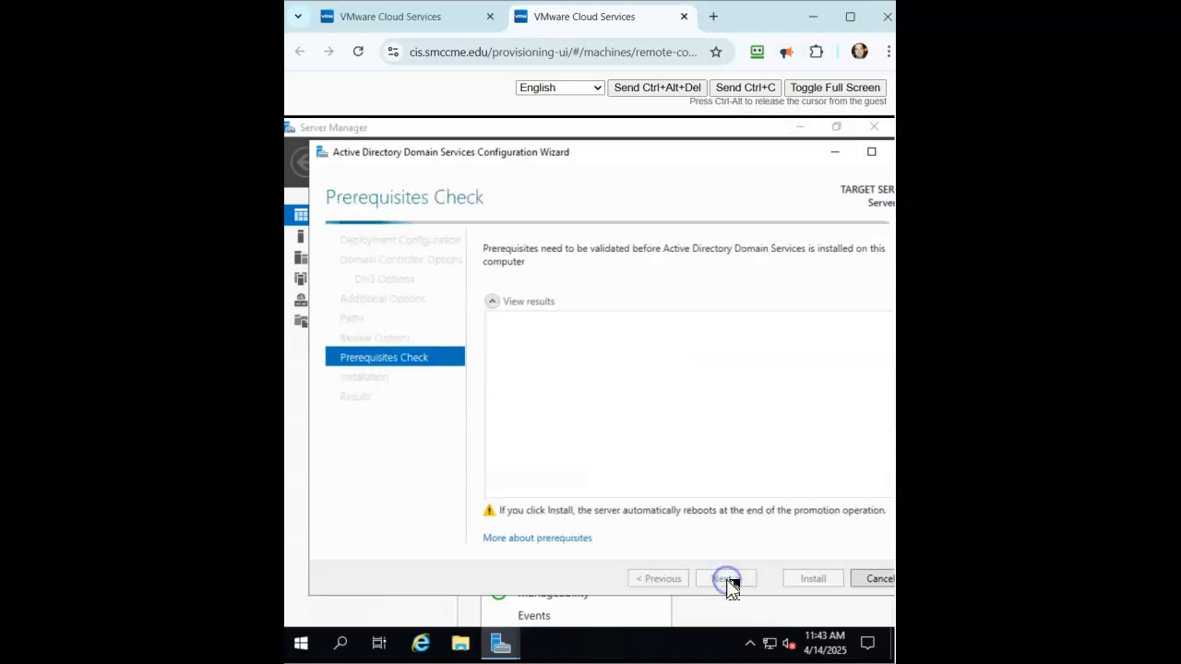
pyautogui.click(397, 18)
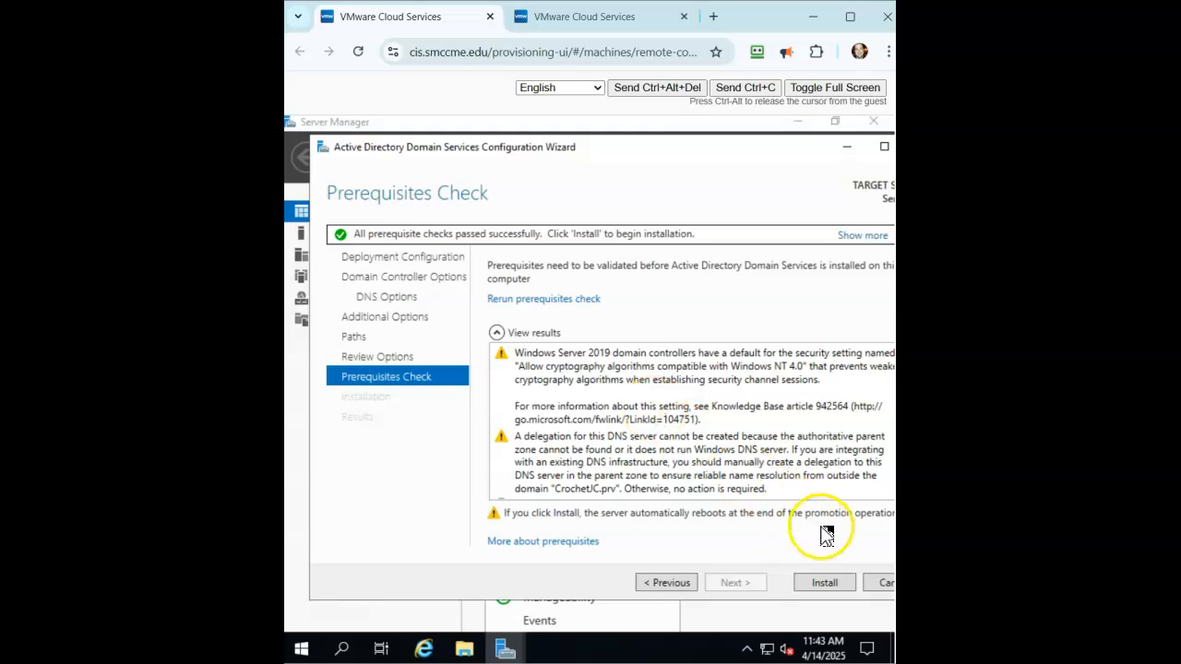
# - Start the domain controller installation for CrochetJC.prv on the first VM and MediaJC.prv on the second
pyautogui.click(827, 584)
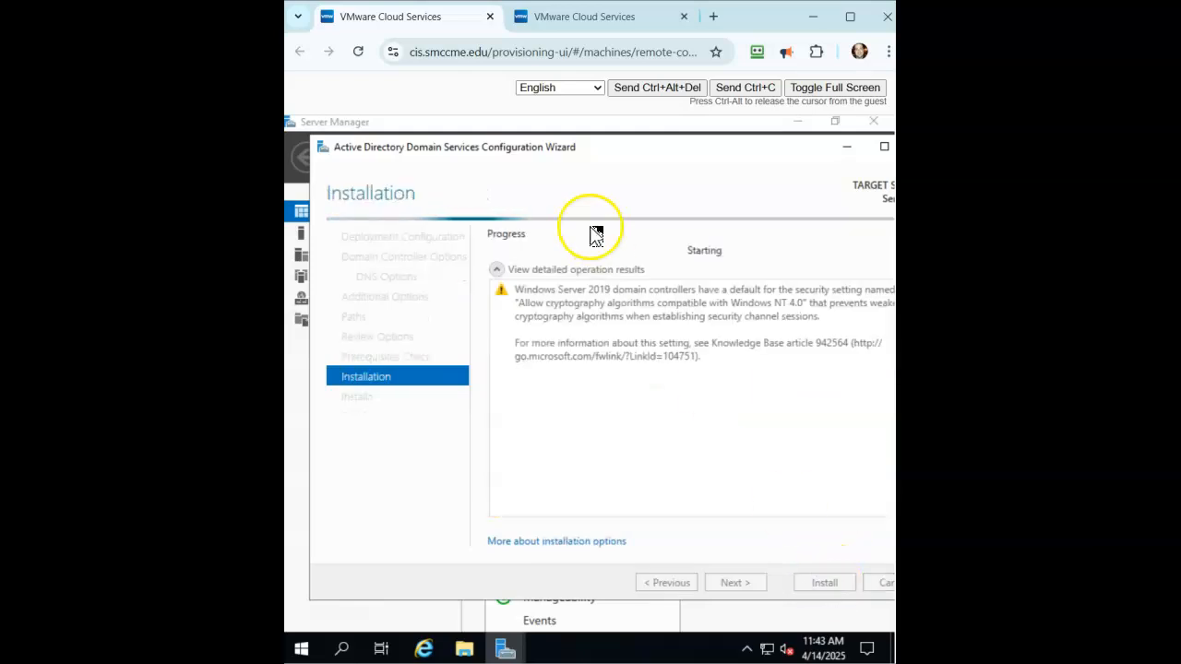
pyautogui.click(562, 16)
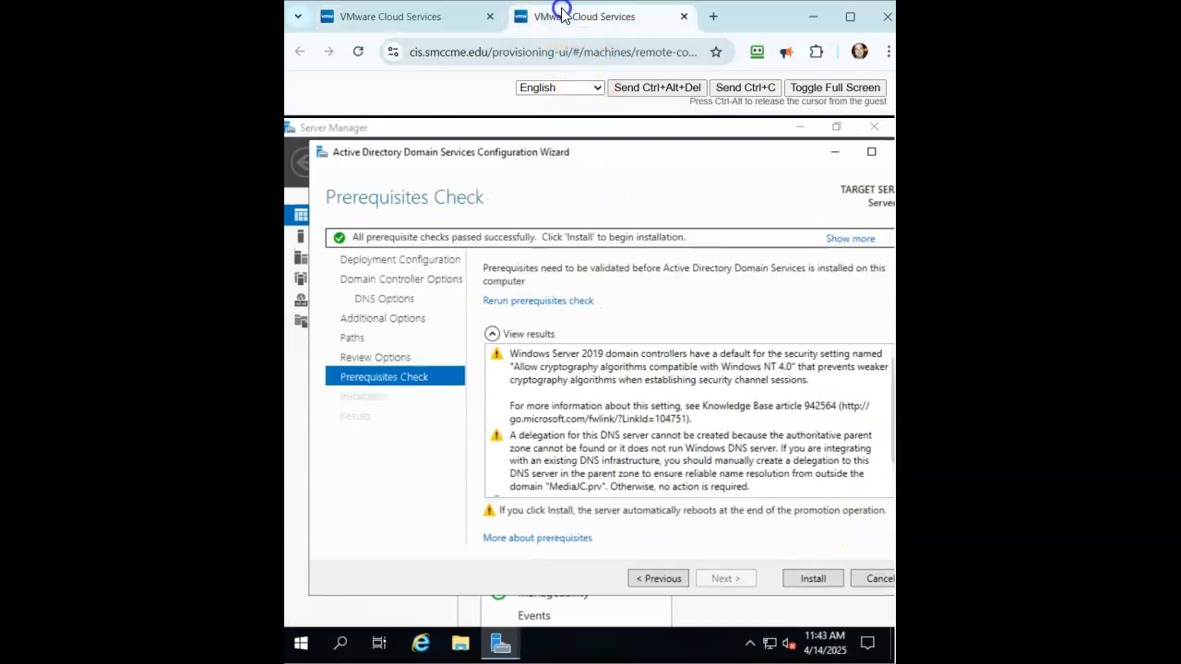
pyautogui.click(805, 579)
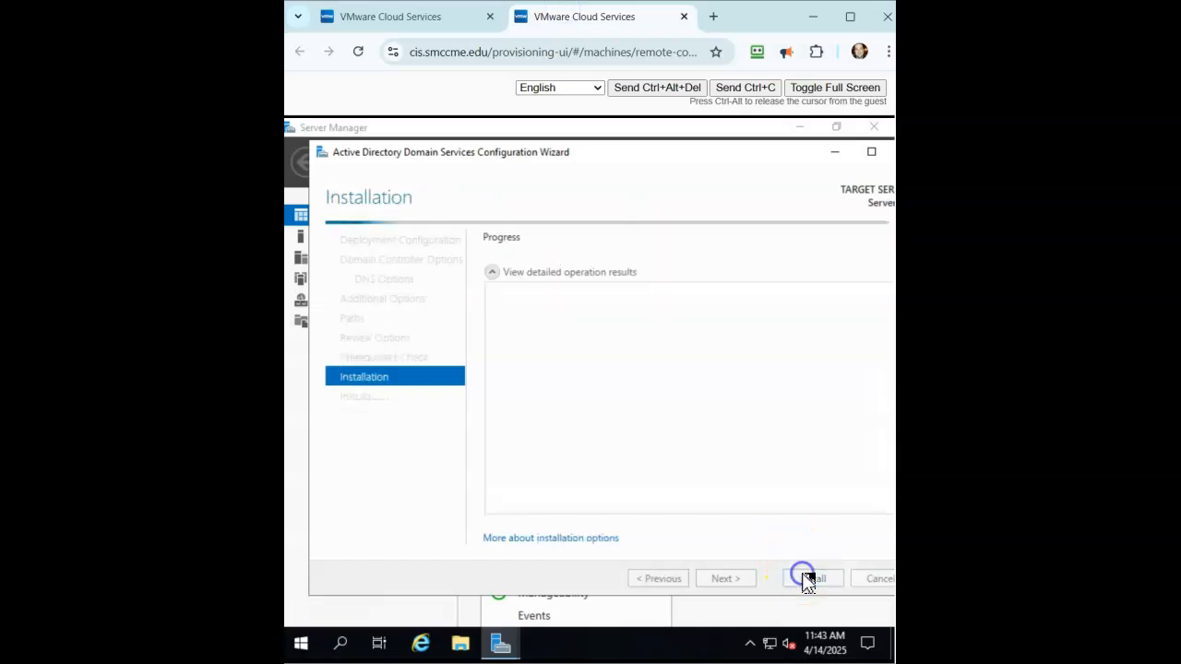